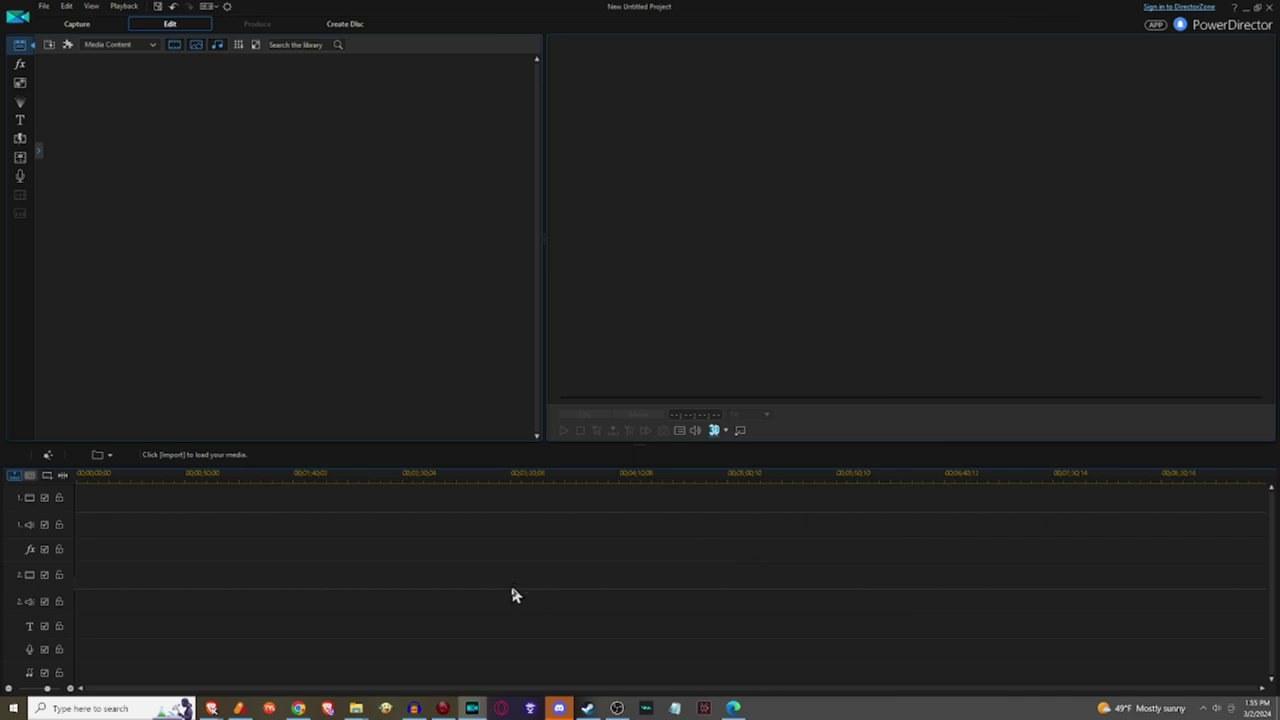
# Step: Import the 20240302133448.ts gameplay video from the Videos folder into the media library
pyautogui.moveTo(356, 710)
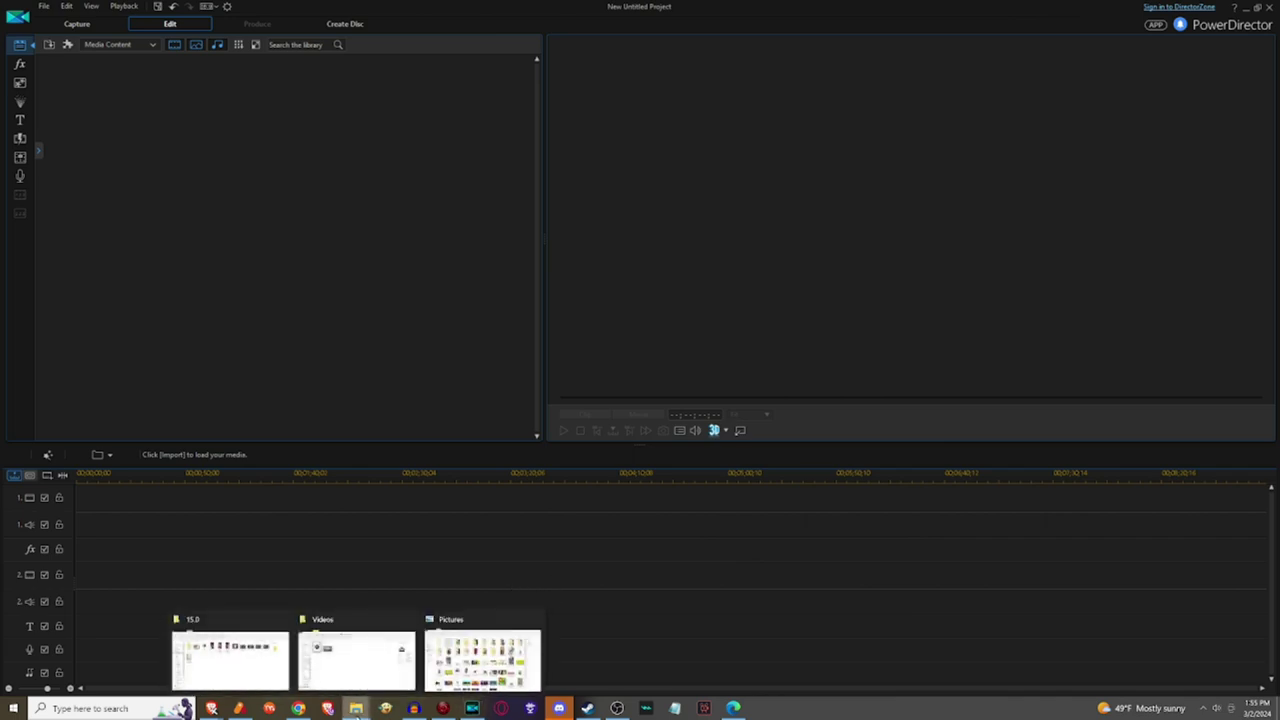
pyautogui.click(360, 674)
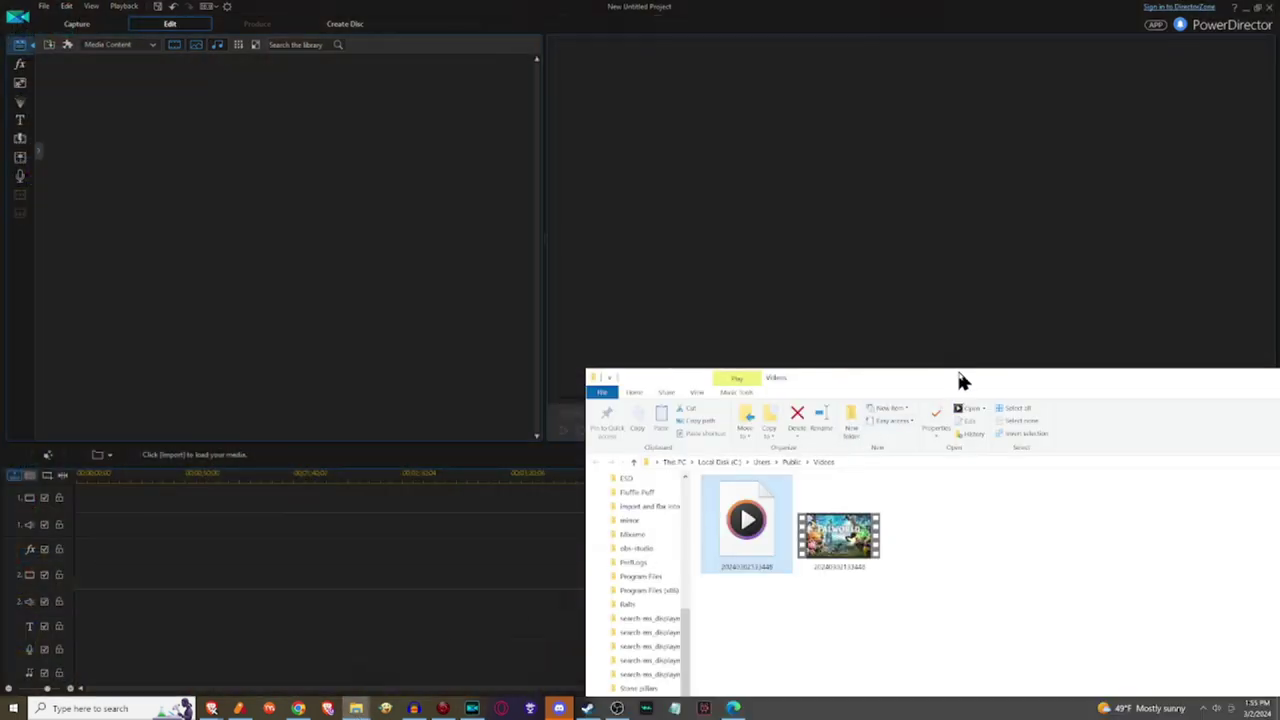
pyautogui.moveTo(958, 380); pyautogui.dragTo(908, 94)
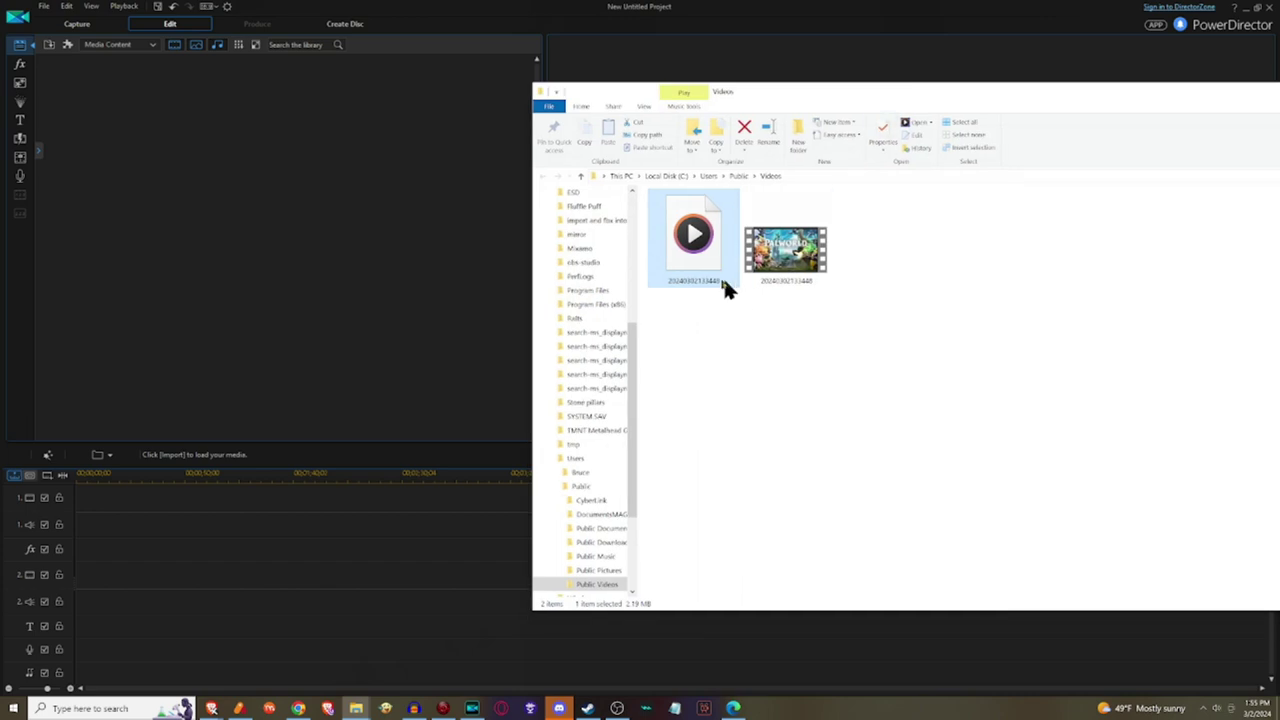
pyautogui.click(808, 256)
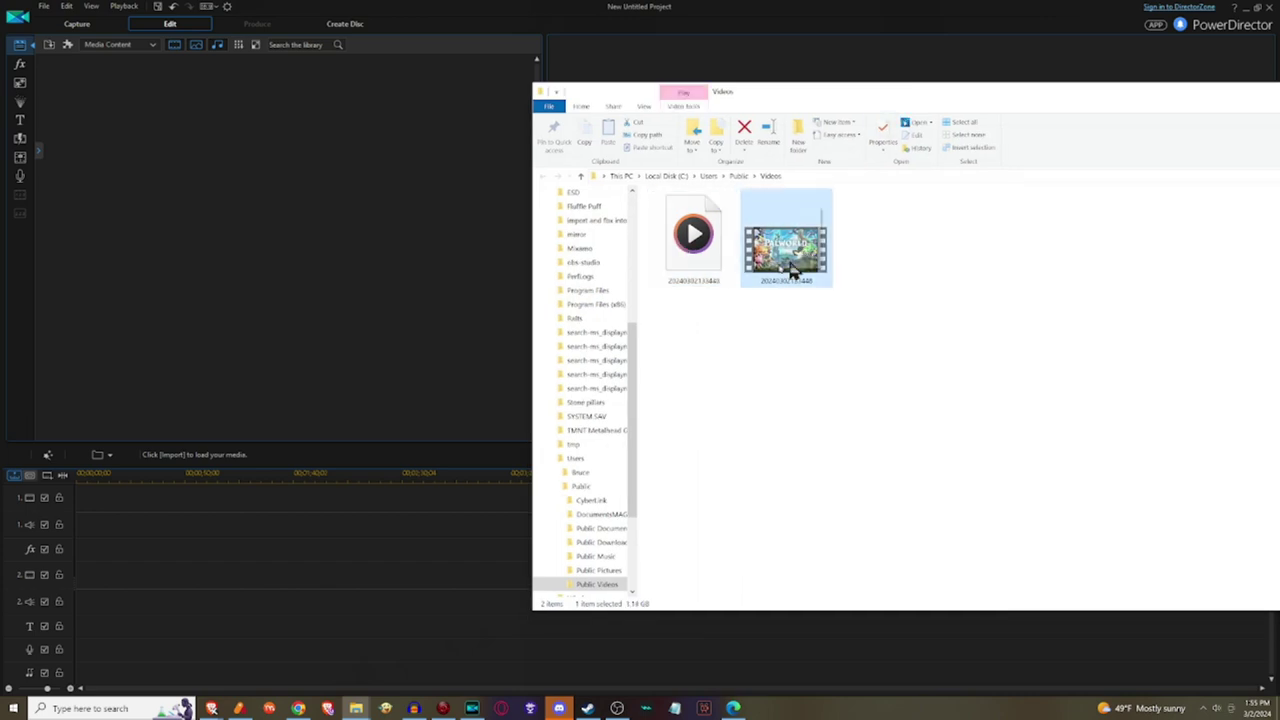
pyautogui.moveTo(805, 255); pyautogui.dragTo(297, 228)
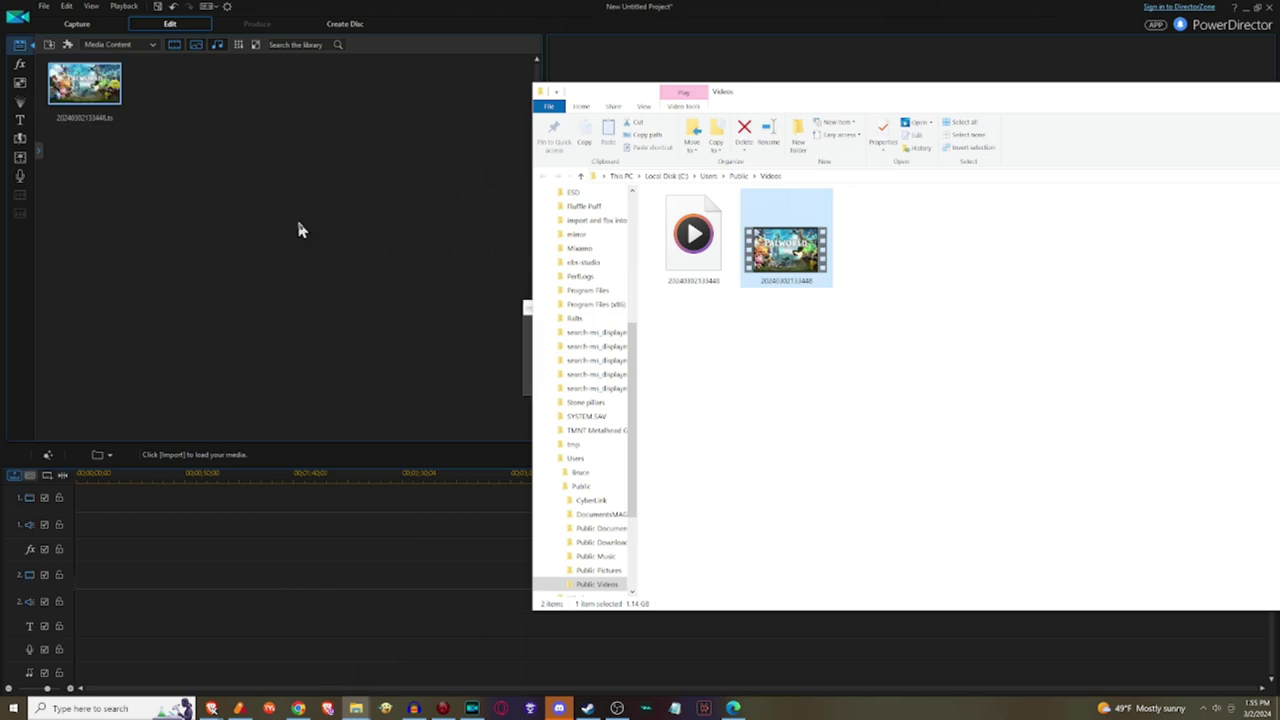
# Step: Add the 20240302133448.mp3 recording to the media library
pyautogui.click(688, 265)
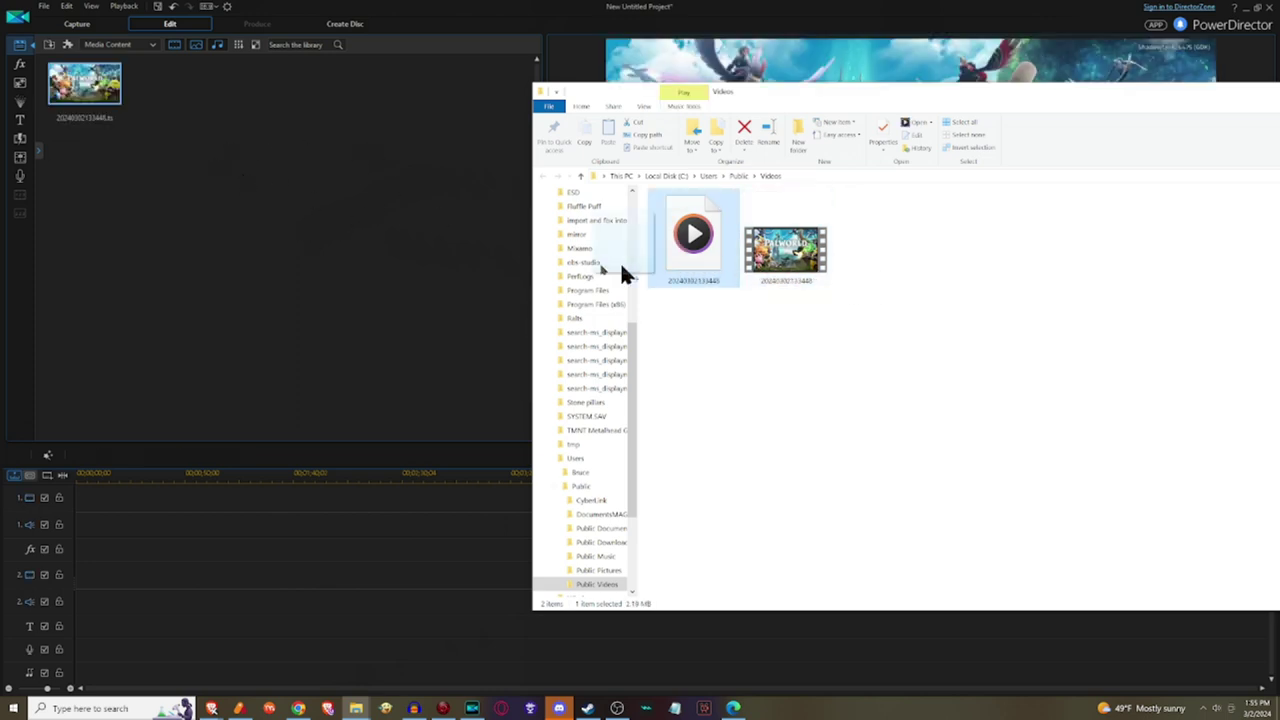
pyautogui.moveTo(621, 267); pyautogui.dragTo(297, 292)
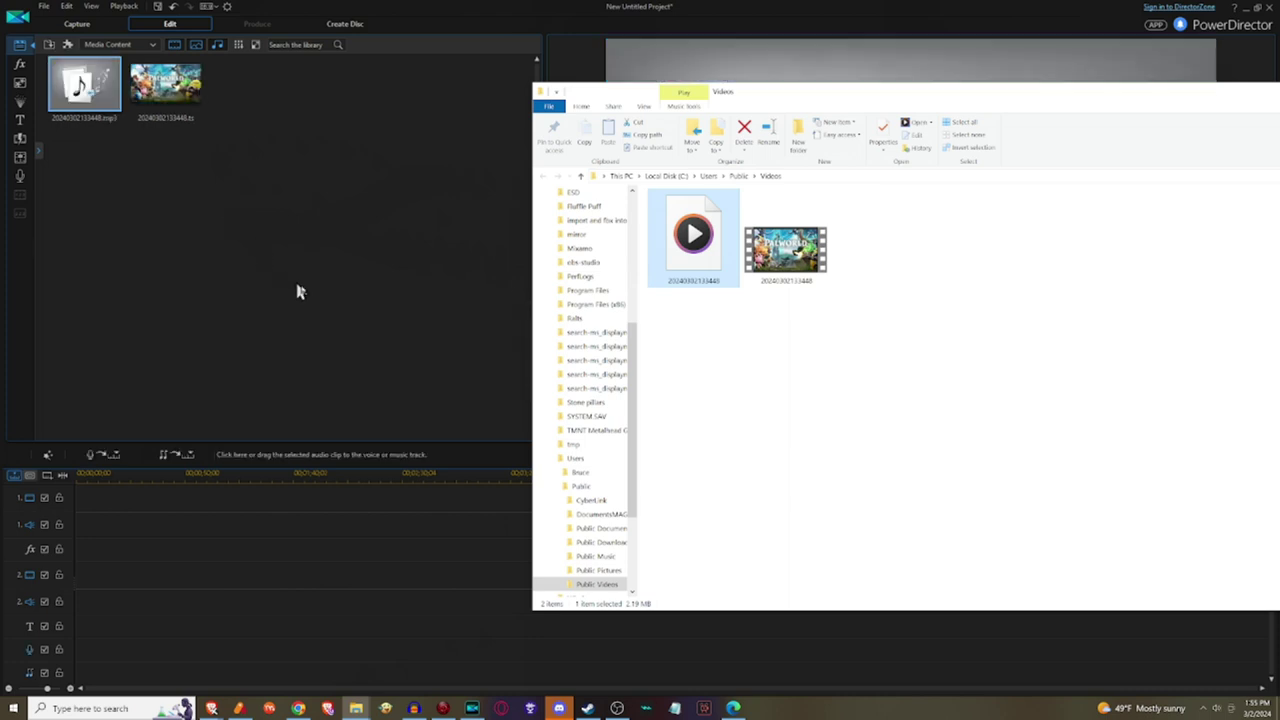
pyautogui.click(322, 303)
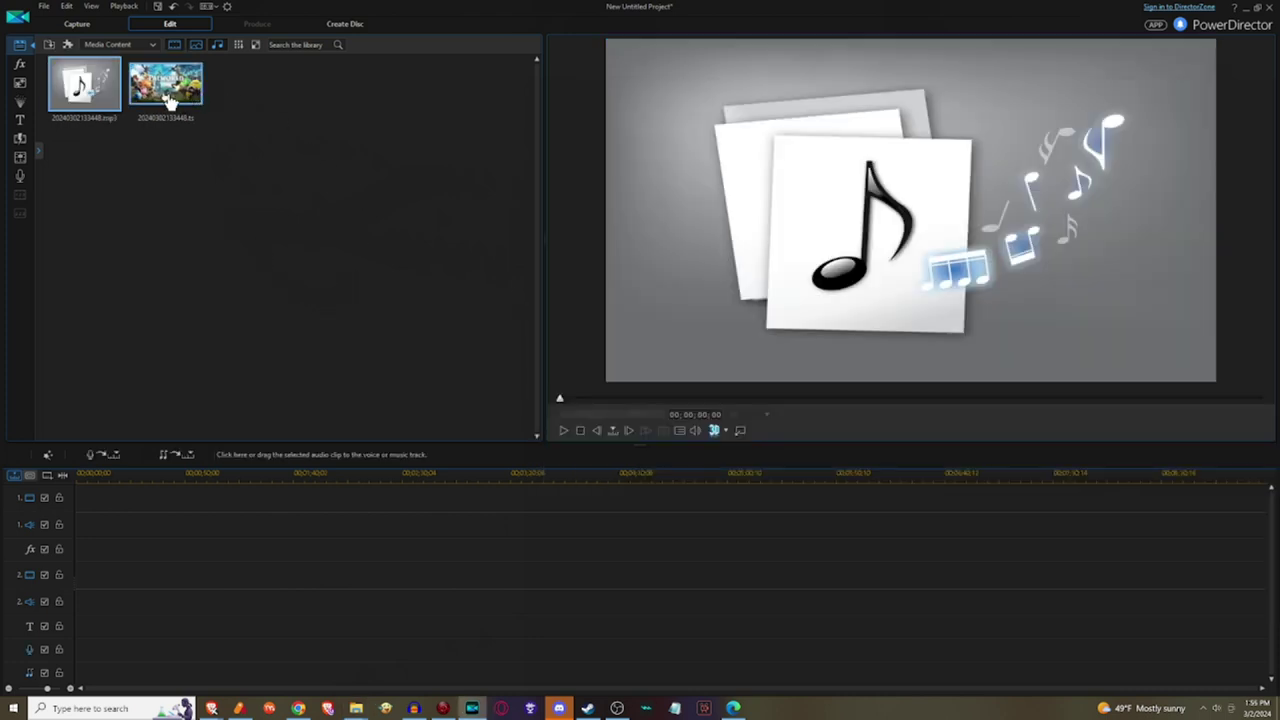
# Step: Place the .ts clip on video track 1 and the .mp3 on audio track 2, both starting at zero
pyautogui.moveTo(165, 85); pyautogui.dragTo(24, 497)
pyautogui.moveTo(84, 85); pyautogui.dragTo(82, 597)
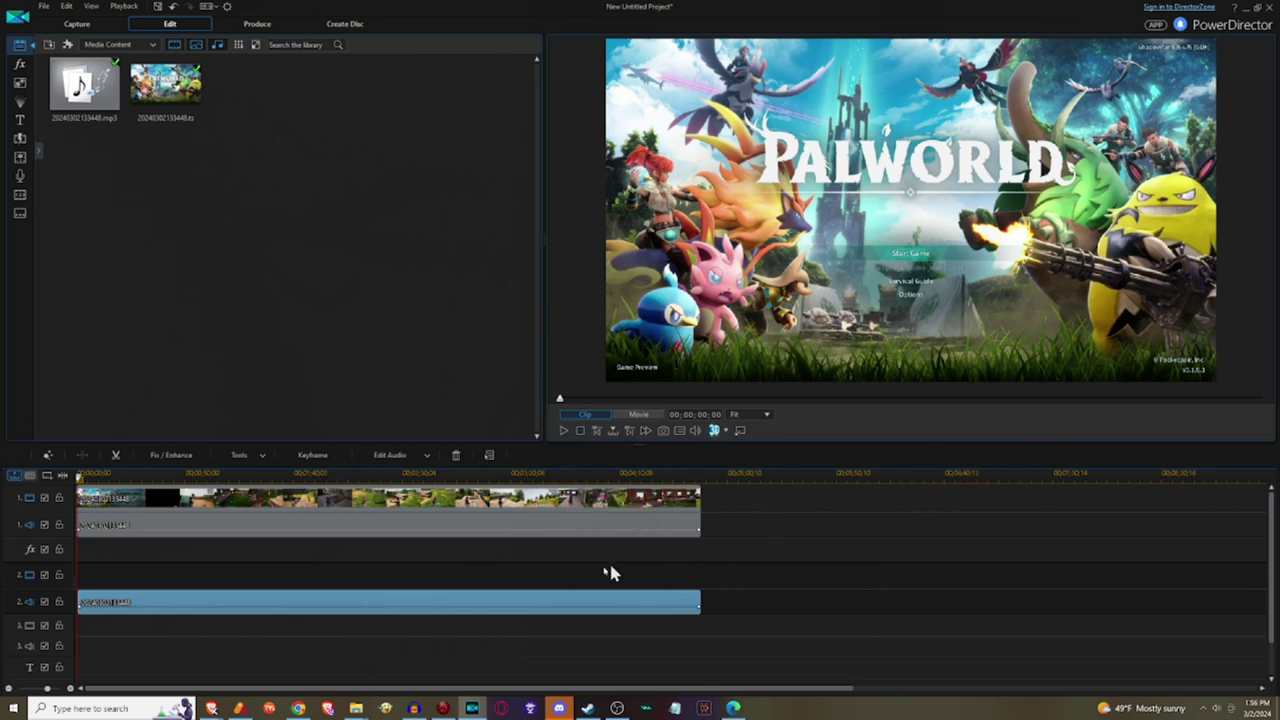
pyautogui.click(588, 604)
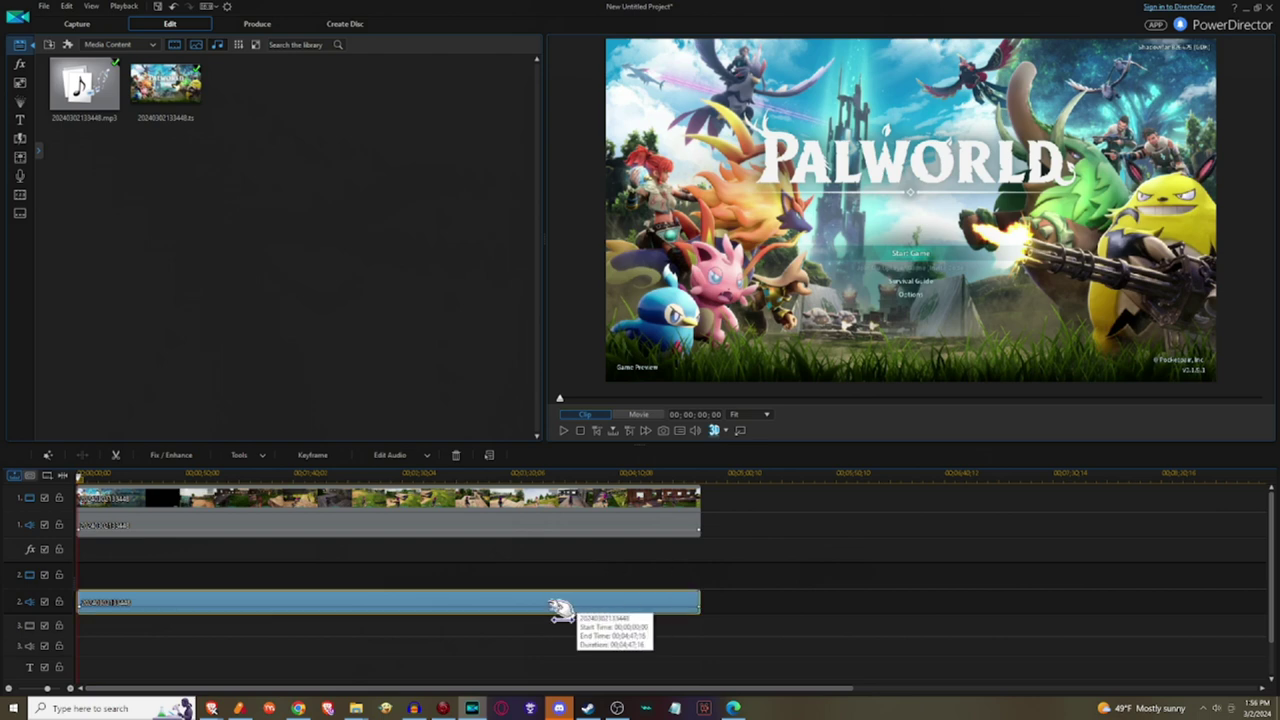
pyautogui.click(730, 478)
pyautogui.scroll(4, 757, 557)
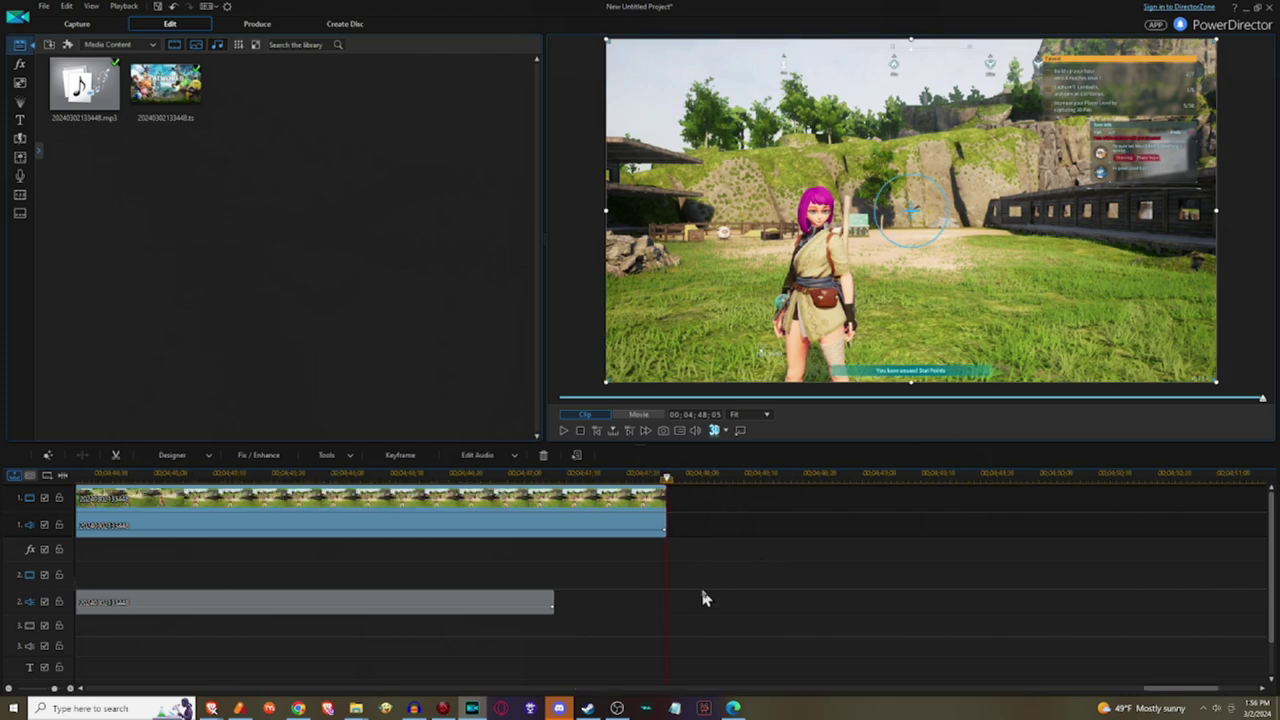
# Step: Hide track 1's video and shift the mp3 clip later along audio track 2
pyautogui.click(44, 498)
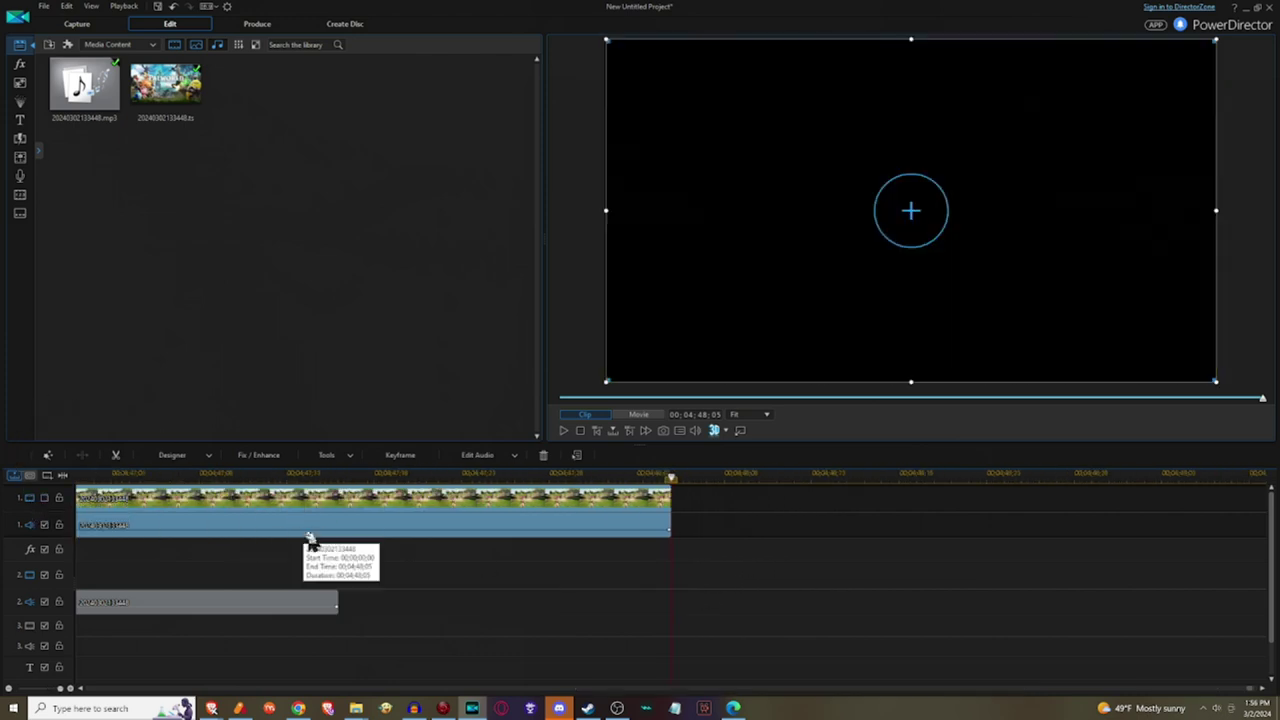
pyautogui.click(338, 475)
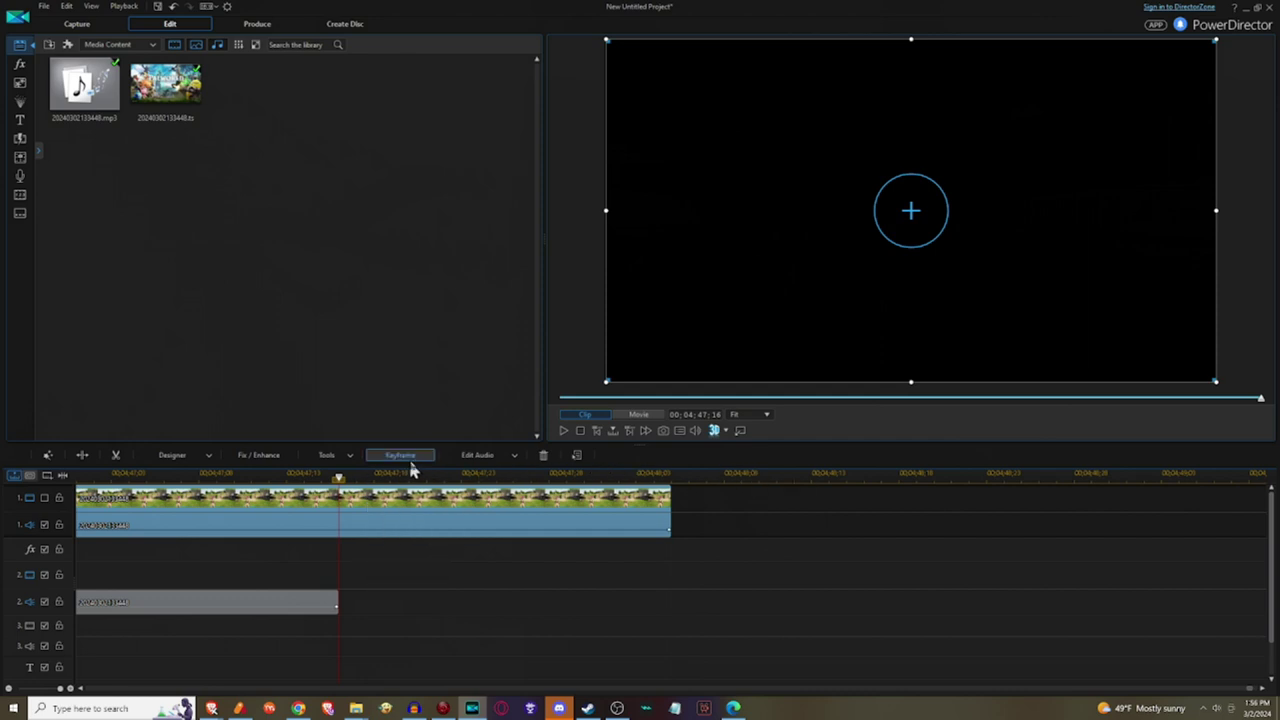
pyautogui.moveTo(291, 600); pyautogui.dragTo(622, 610)
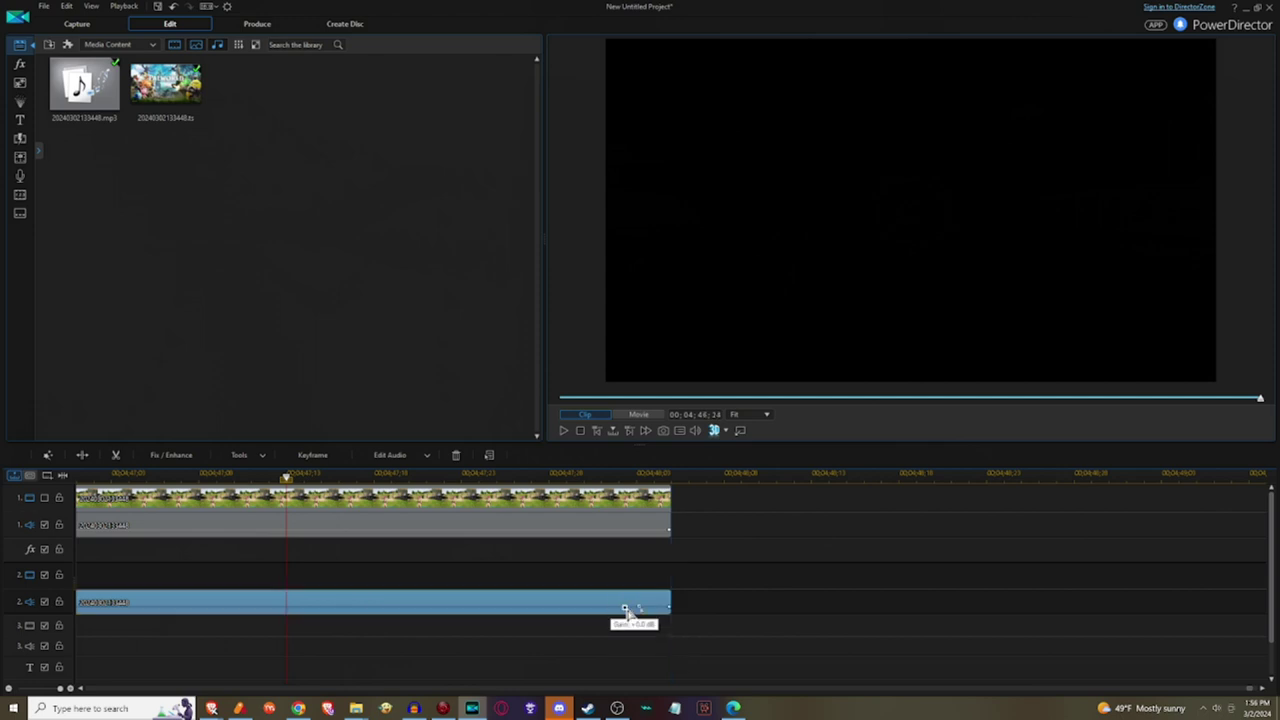
pyautogui.click(581, 430)
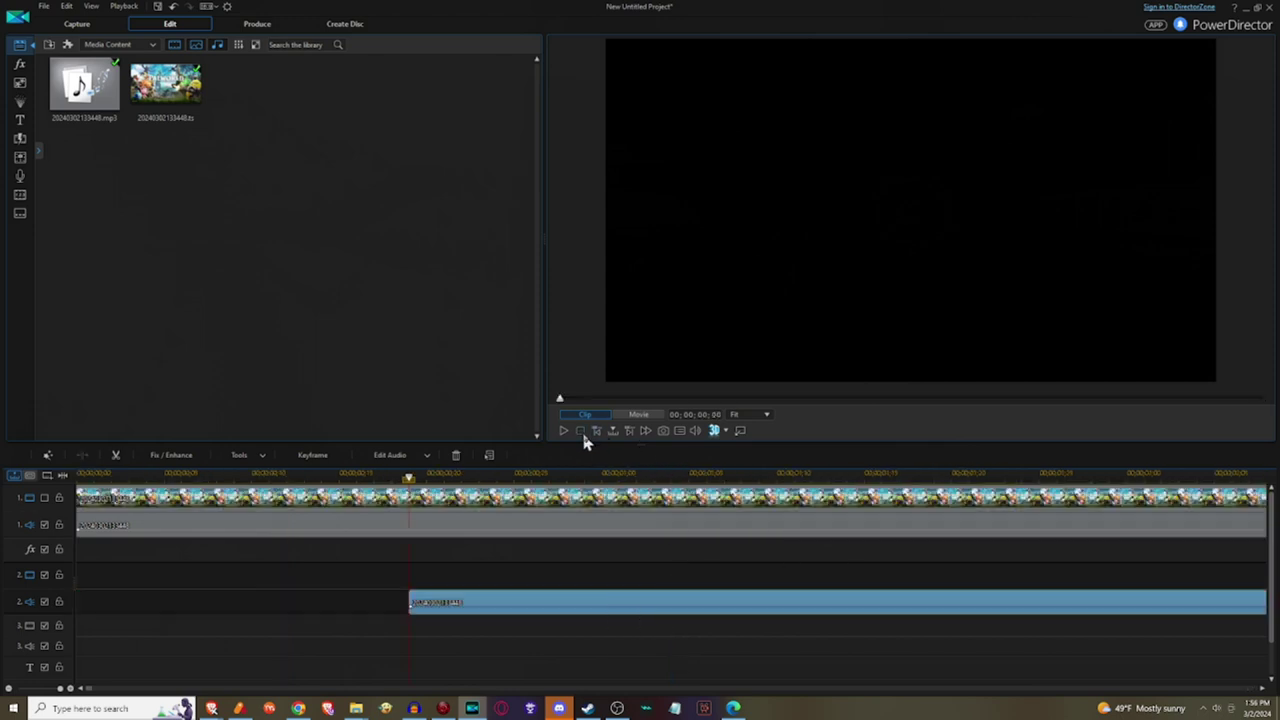
# Step: Split the gameplay clip at the playhead and remove the left piece, leaving a gap
pyautogui.click(428, 508)
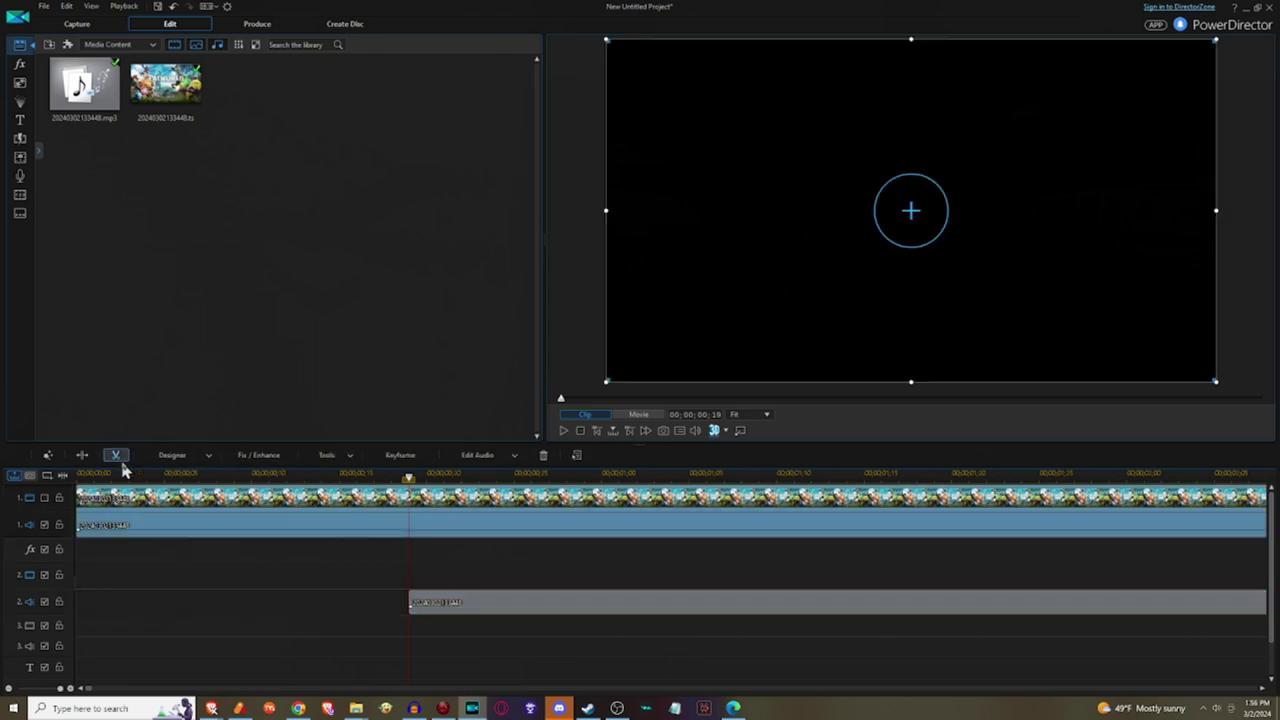
pyautogui.hotkey('ctrl', 't')
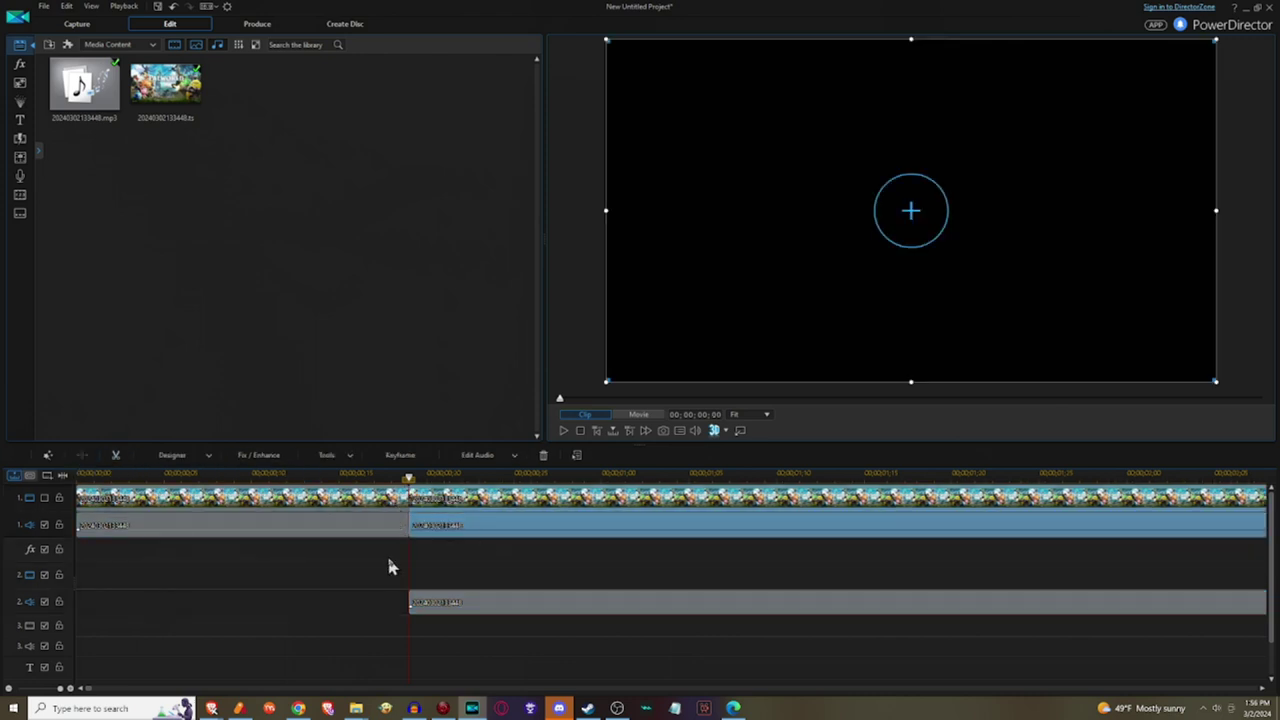
pyautogui.click(382, 563)
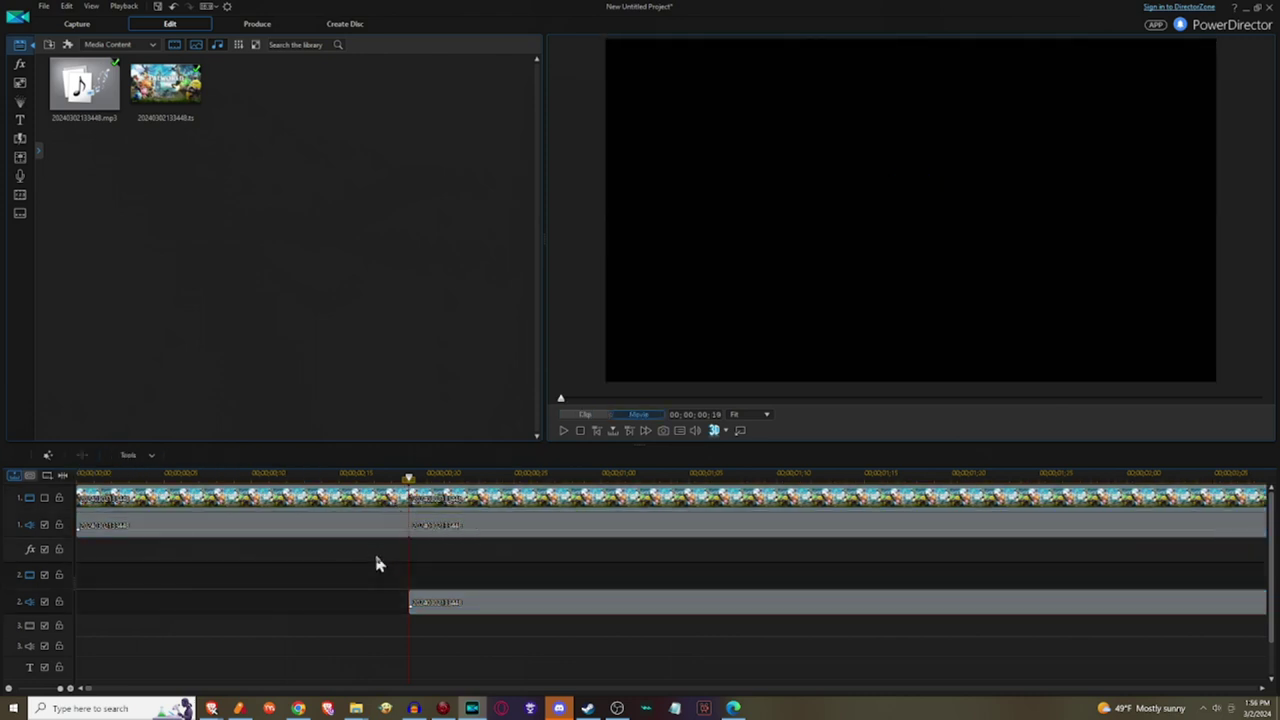
pyautogui.click(375, 524)
pyautogui.click(543, 456)
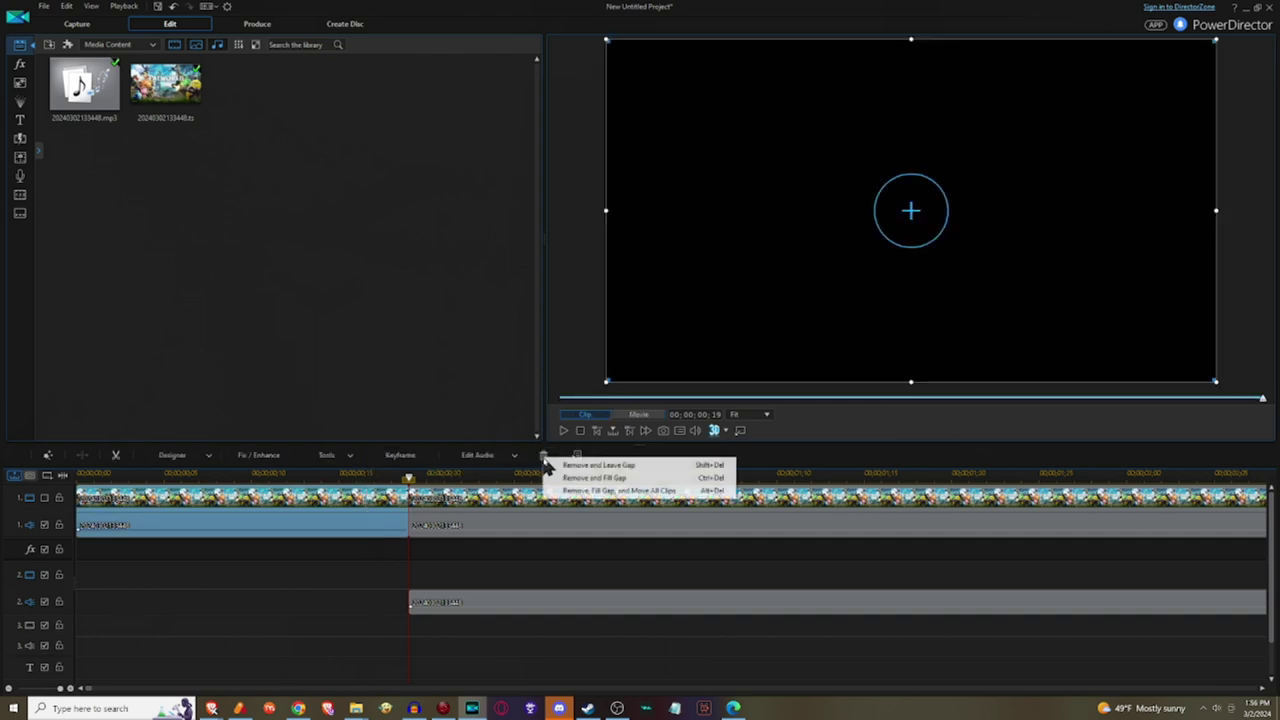
pyautogui.click(586, 464)
# Step: Move the gameplay and mp3 clips together back to the timeline's start
pyautogui.click(578, 606)
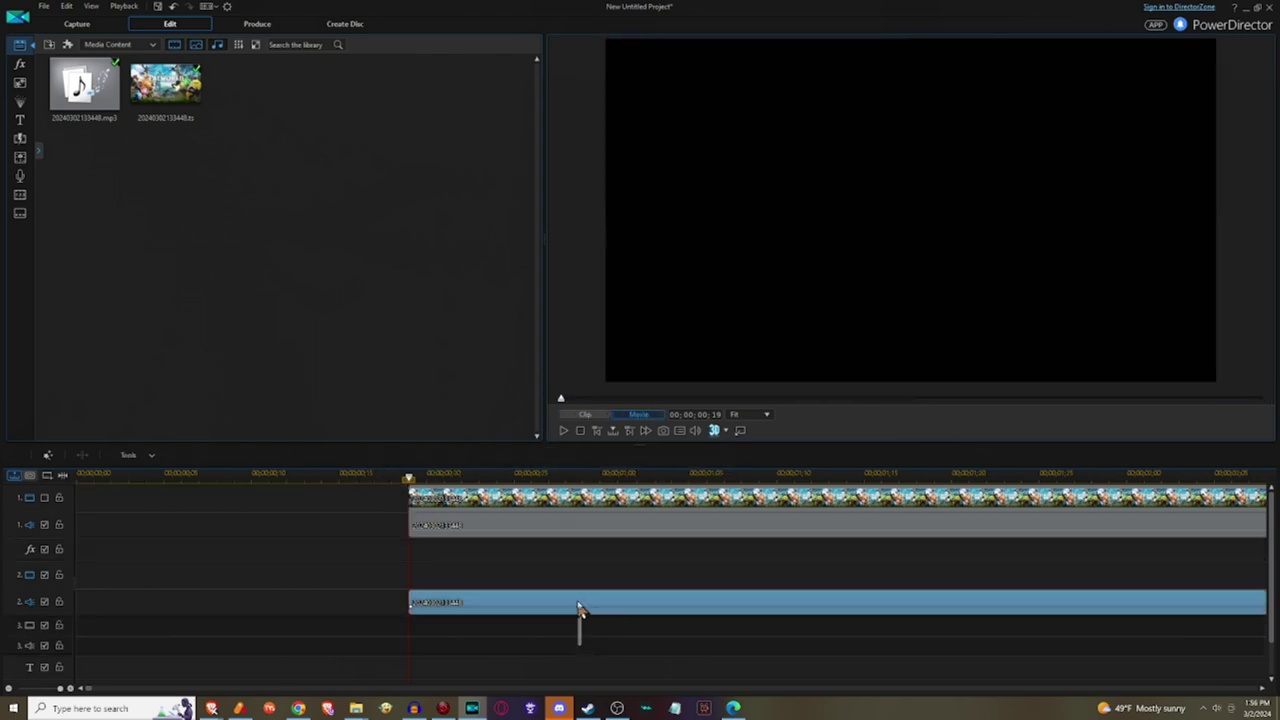
pyautogui.hotkey('ctrl', 'a')
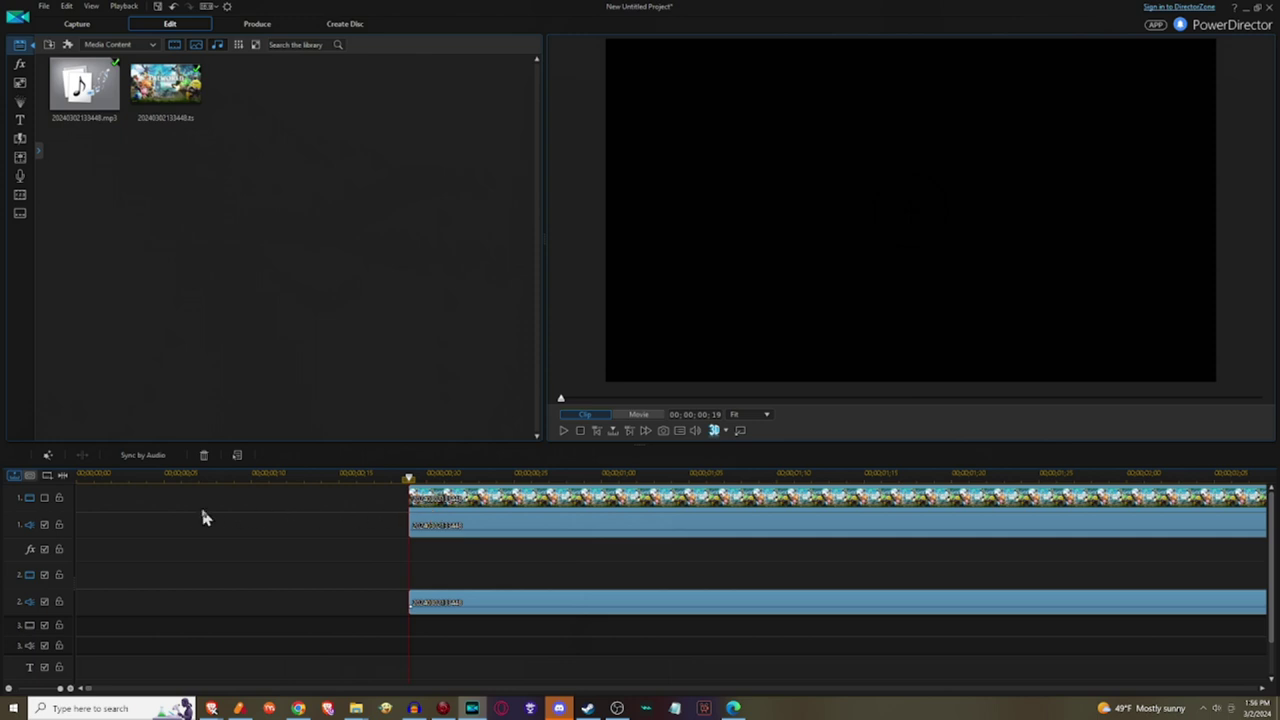
pyautogui.moveTo(634, 500); pyautogui.dragTo(212, 510)
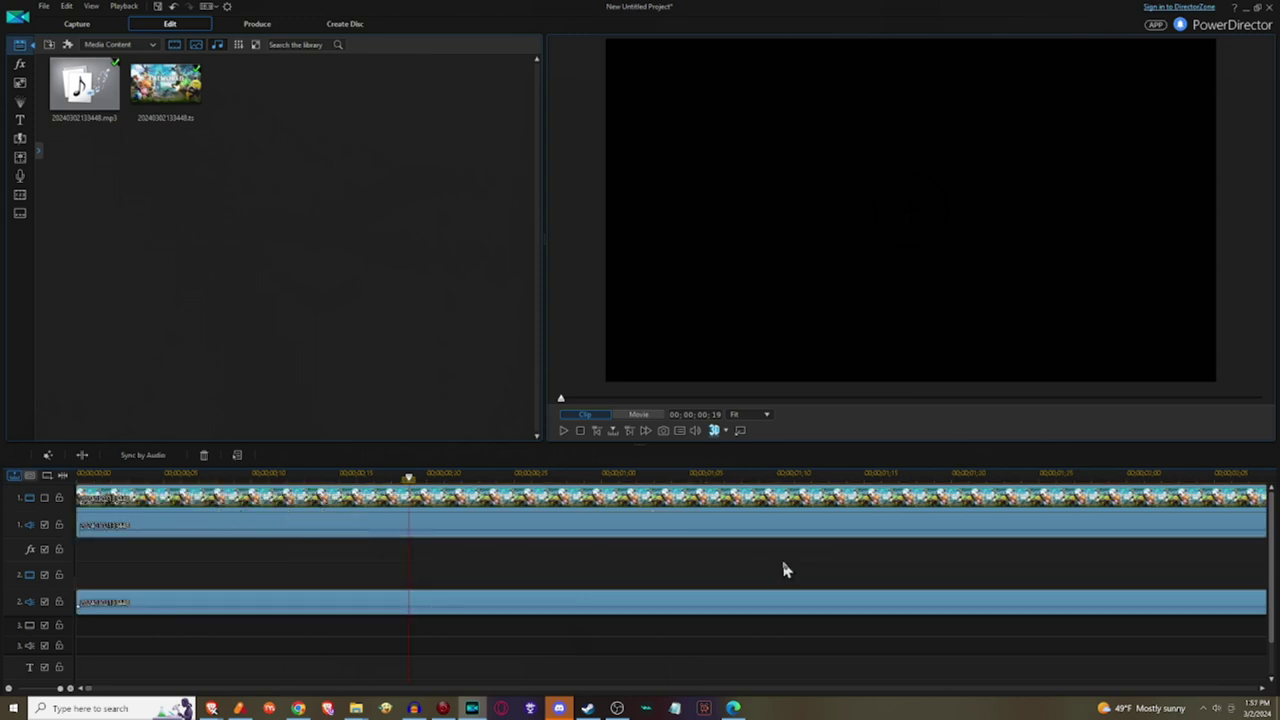
pyautogui.scroll(-2, 784, 566)
# Step: Scrub the playhead to about 00;00;09;16 and select the track 1 gameplay clip
pyautogui.scroll(-2, 784, 568)
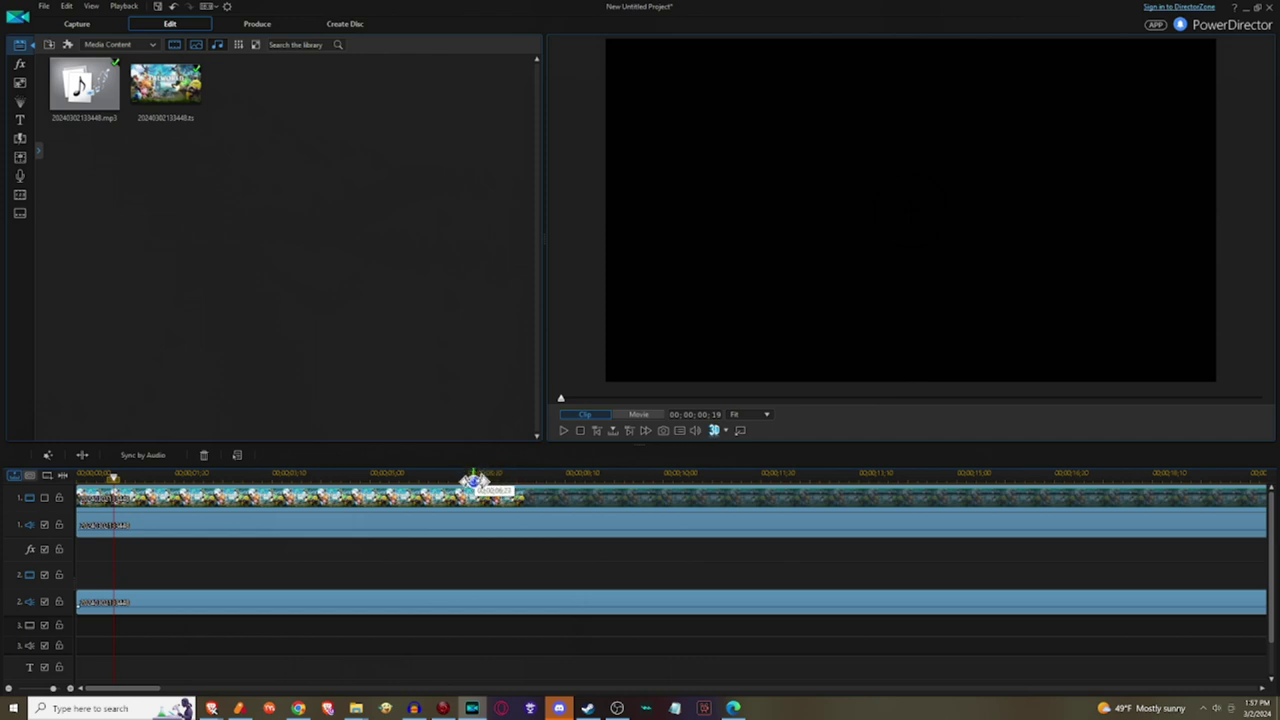
pyautogui.click(477, 473)
pyautogui.moveTo(479, 477); pyautogui.dragTo(526, 482)
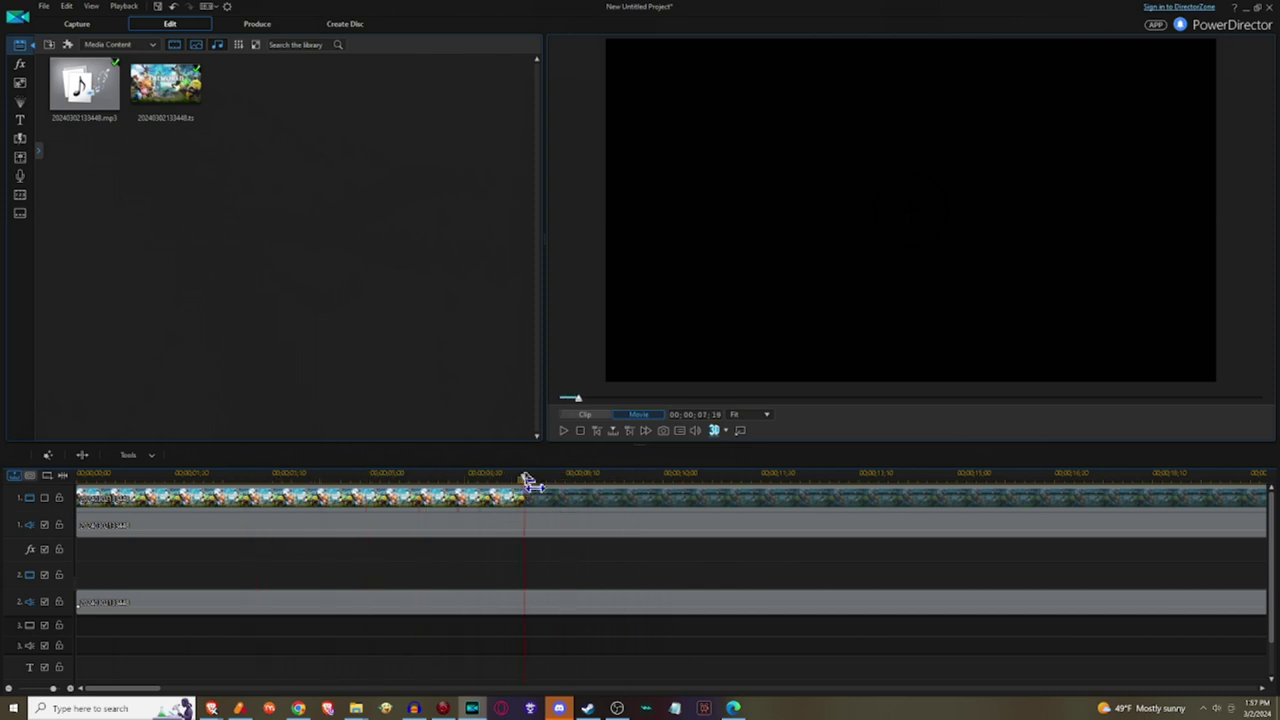
pyautogui.moveTo(522, 474); pyautogui.dragTo(636, 468)
pyautogui.click(636, 497)
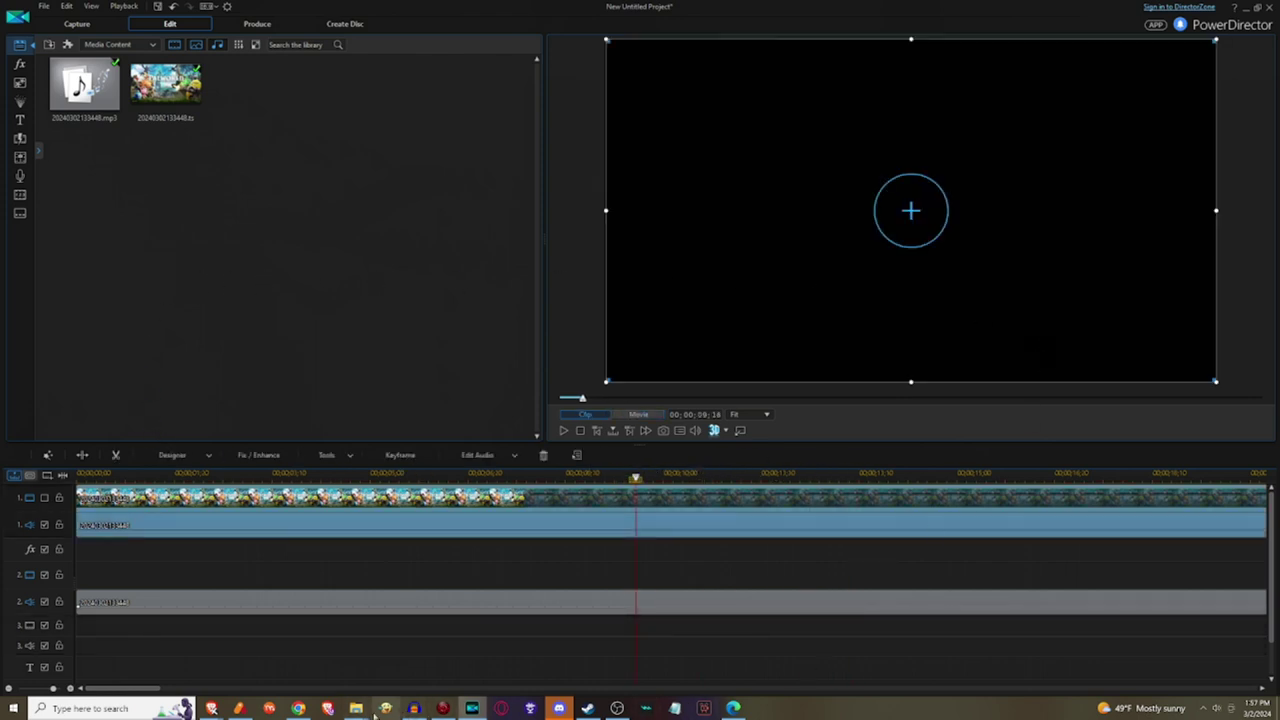
# Step: Browse to Pictures > AS pro 11 > SUBSCRIBE and enlarge the 18 clip thumbnails
pyautogui.moveTo(358, 710)
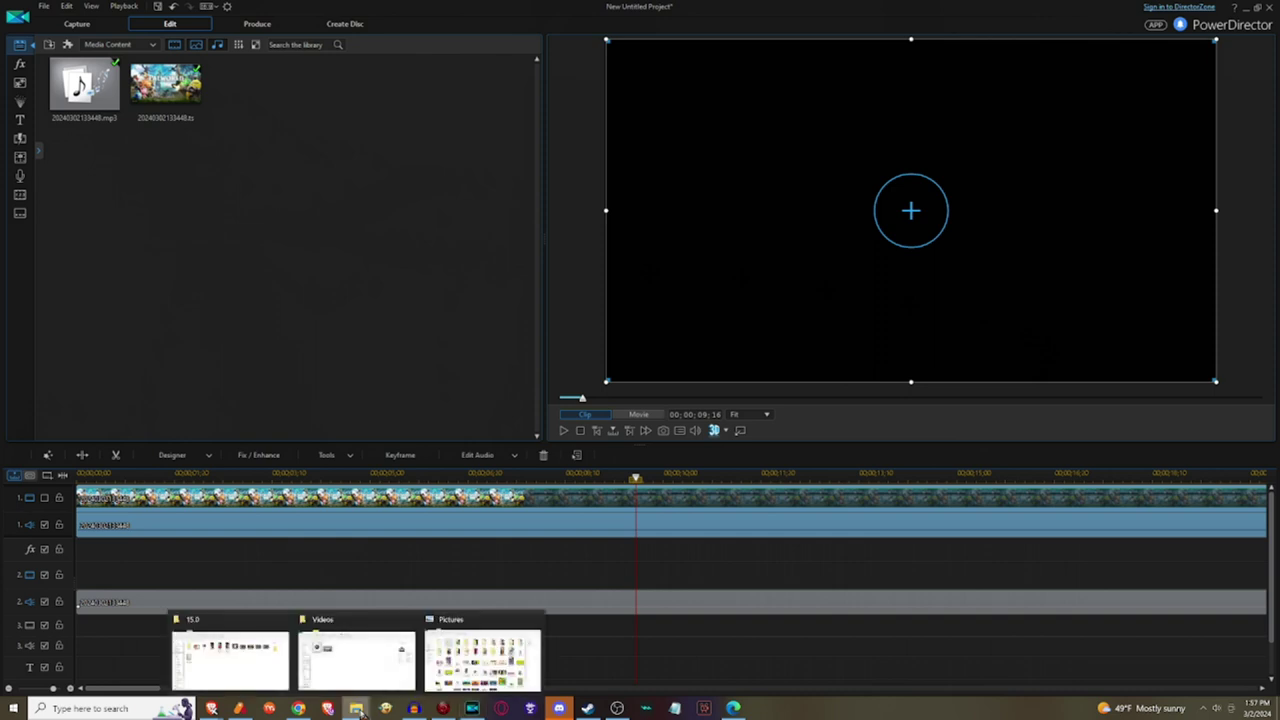
pyautogui.click(500, 667)
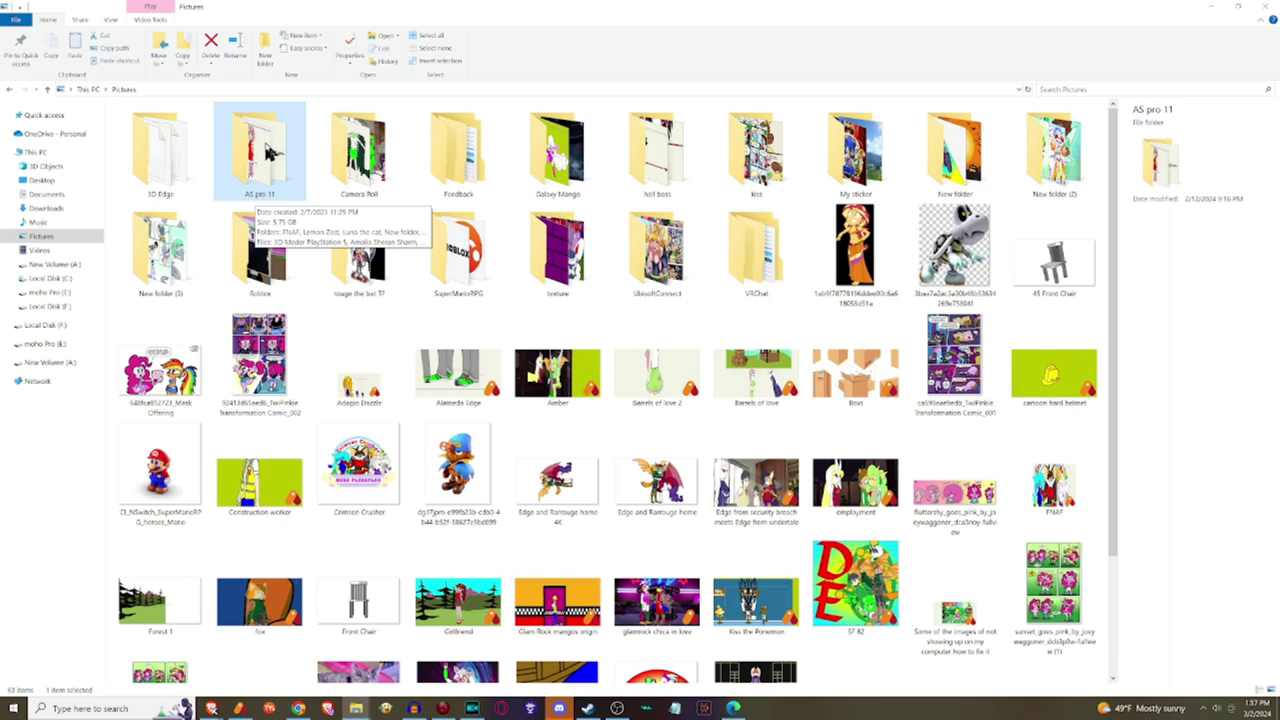
pyautogui.doubleClick(268, 152)
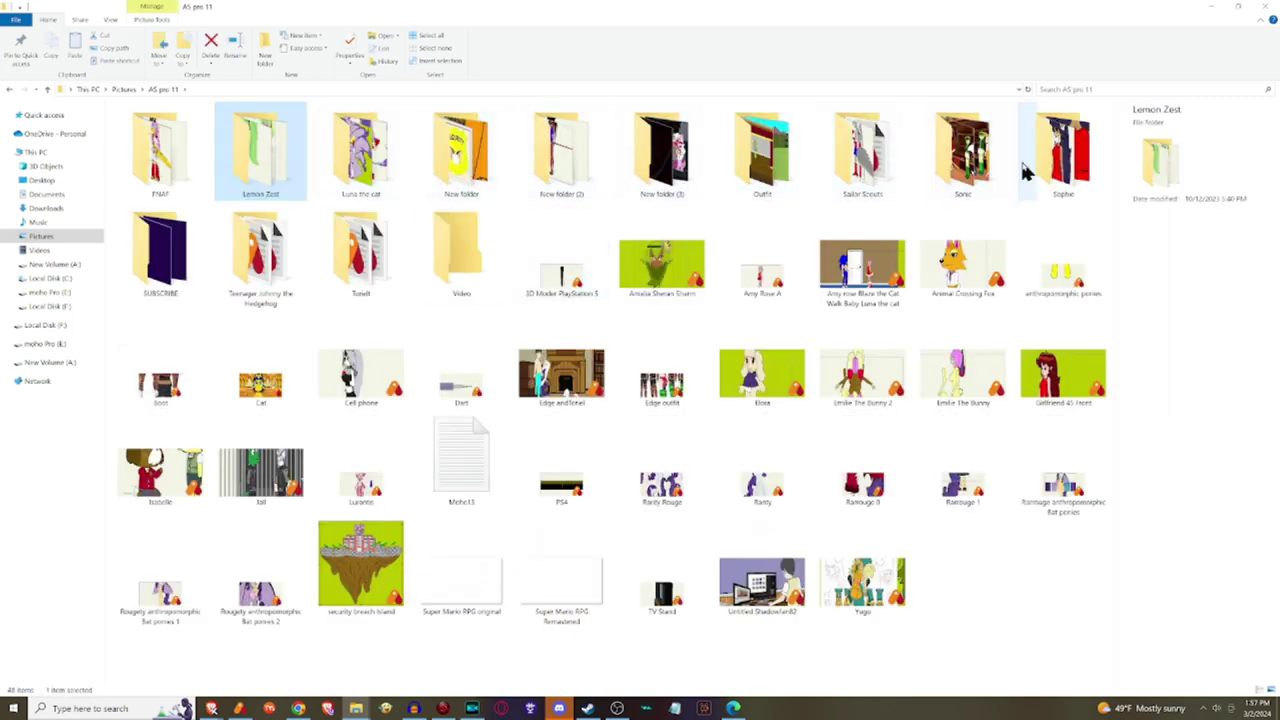
pyautogui.doubleClick(152, 268)
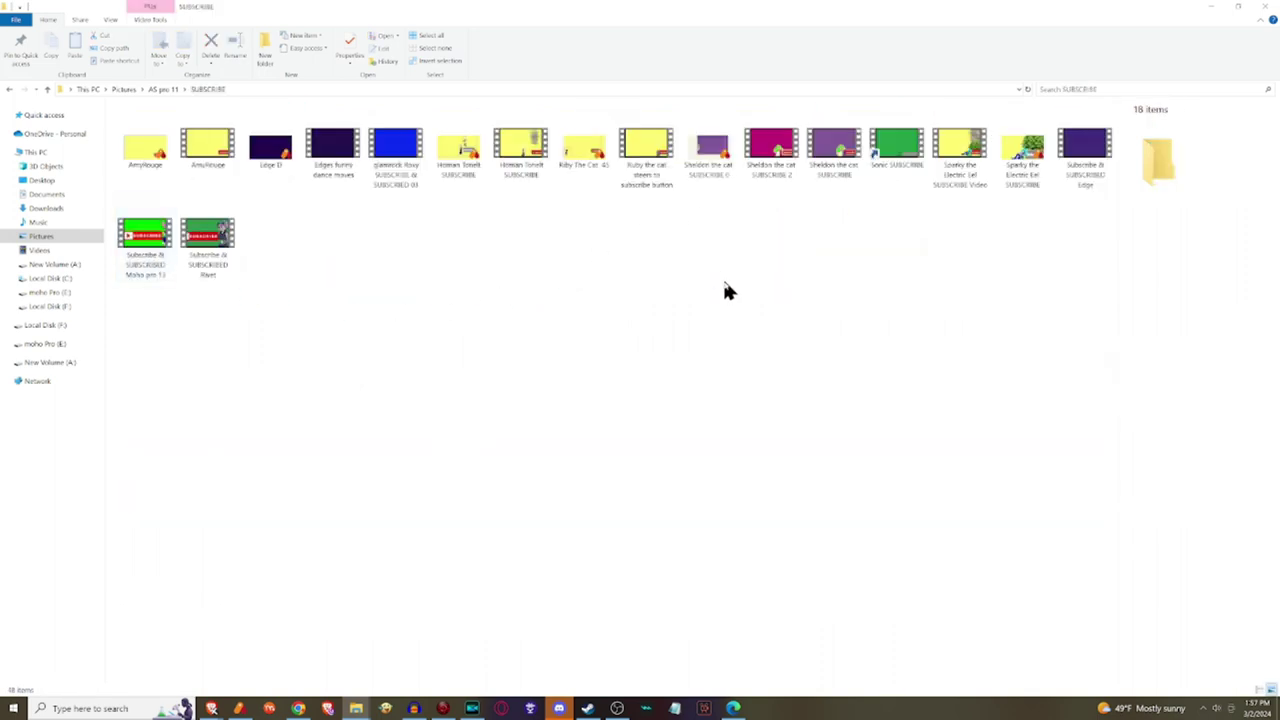
pyautogui.keyDown('ctrl'); pyautogui.scroll(5, 725, 288); pyautogui.keyUp('ctrl')
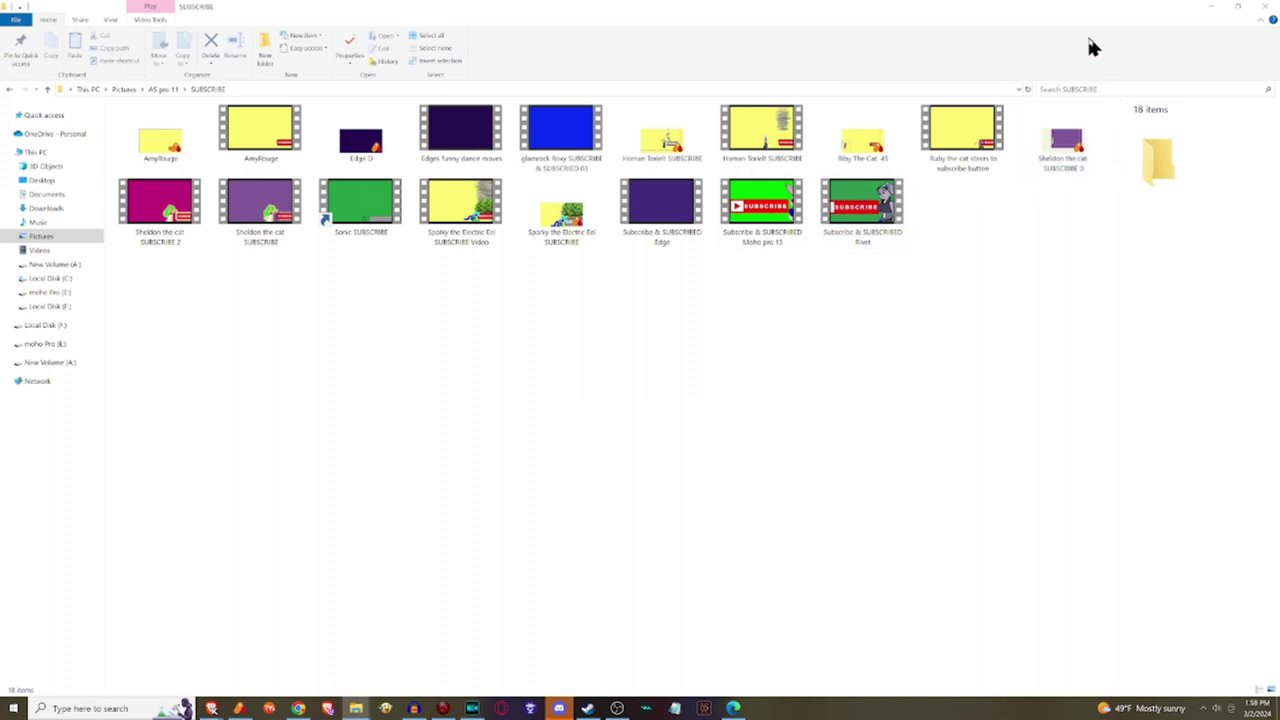
pyautogui.click(1238, 10)
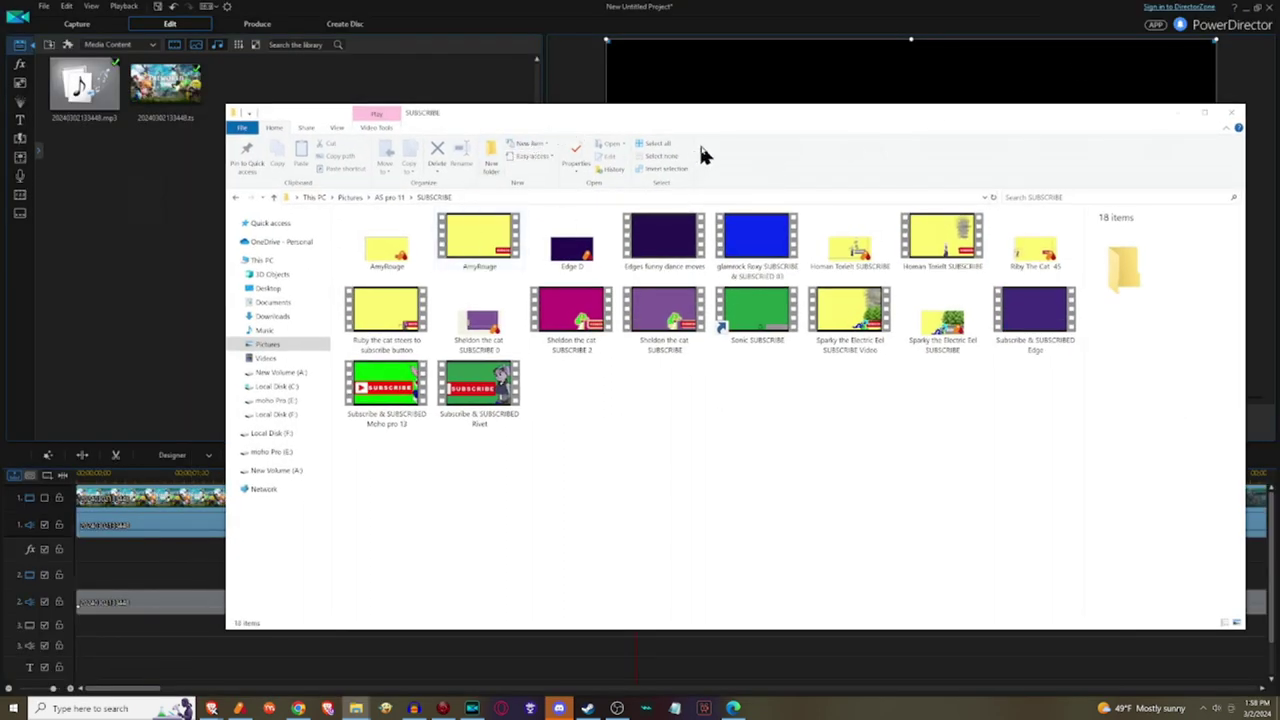
# Step: Drag 'Sheldon the cat SUBSCRIBE' from the Explorer window into the Media Content library
pyautogui.moveTo(808, 128); pyautogui.dragTo(949, 168)
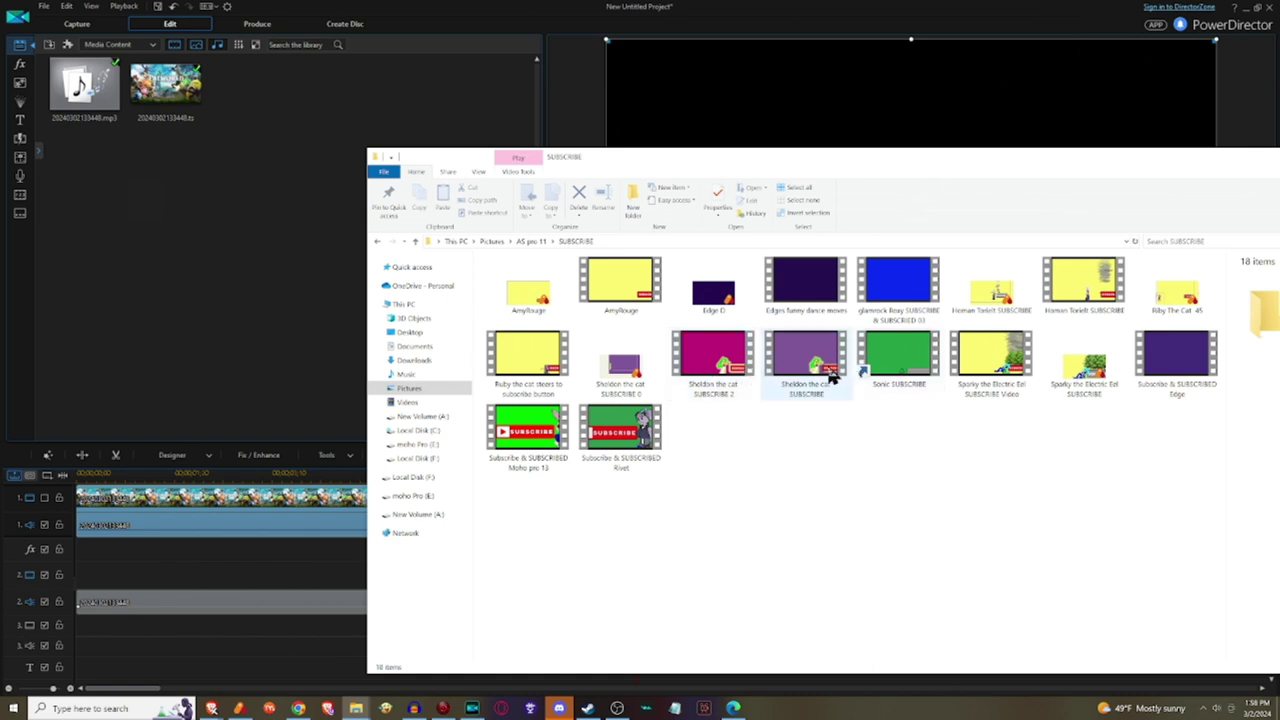
pyautogui.moveTo(806, 368); pyautogui.dragTo(239, 317)
pyautogui.click(239, 317)
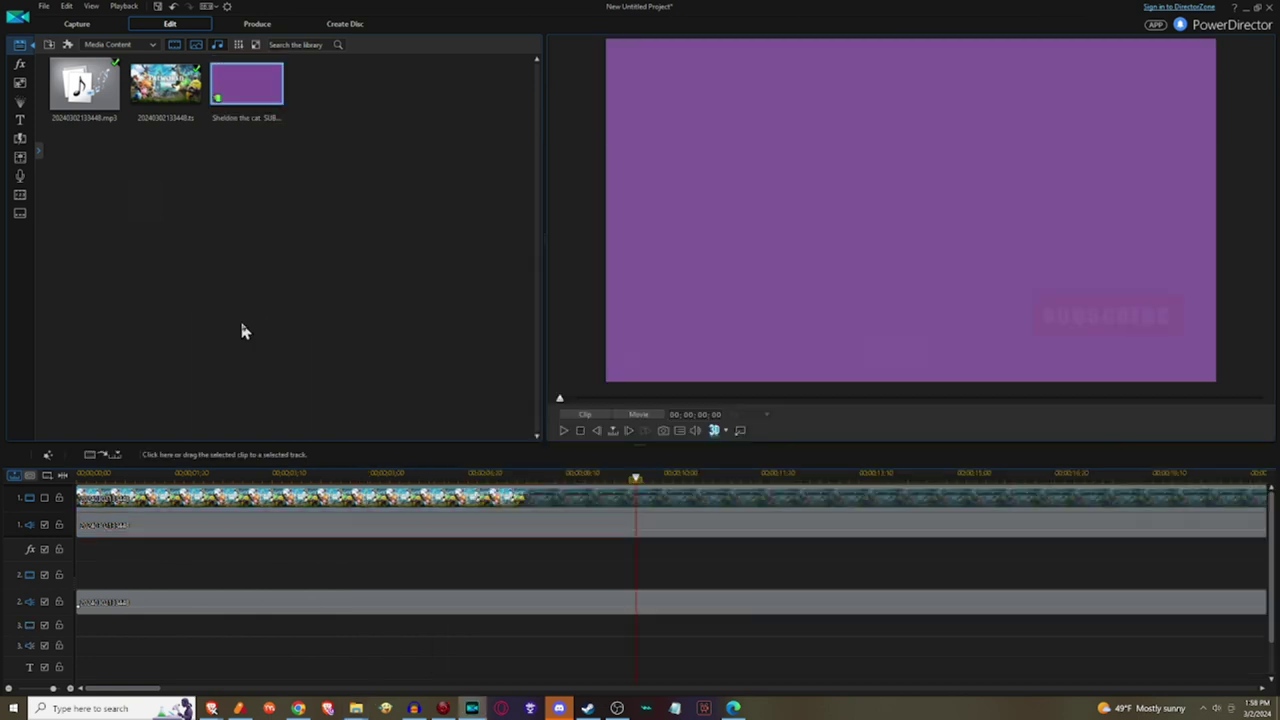
pyautogui.moveTo(257, 80); pyautogui.dragTo(398, 303)
# Step: Zoom out the timeline and drop the Sheldon clip onto track 3 at the playhead
pyautogui.scroll(-3, 676, 545)
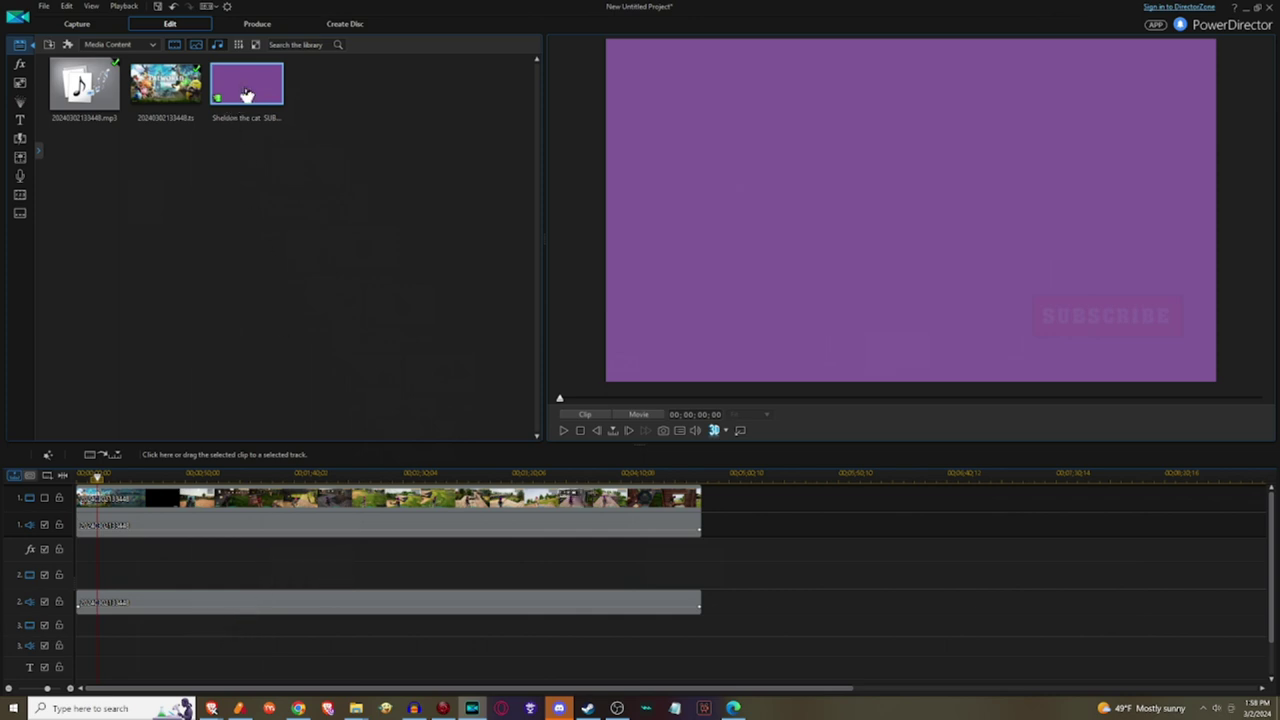
pyautogui.moveTo(246, 94); pyautogui.dragTo(213, 632)
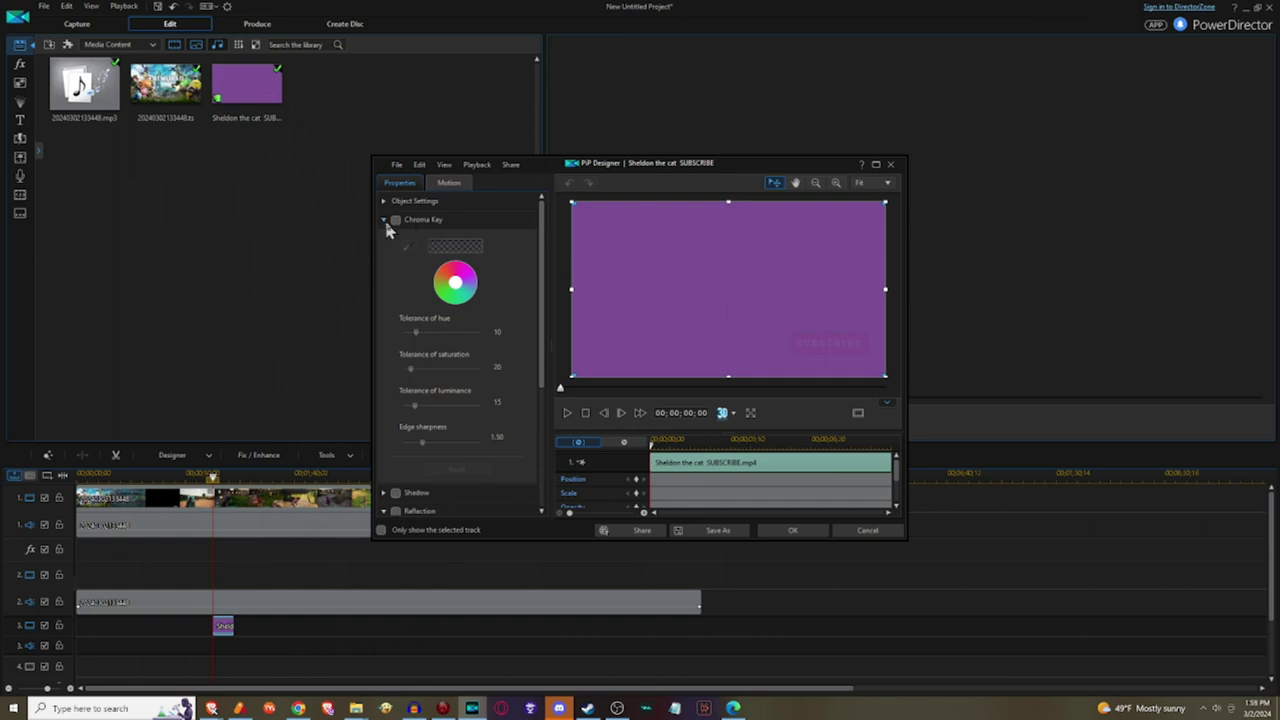
# Step: Enable Chroma Key in PiP Designer, eyedrop the purple background, verify the result and apply
pyautogui.click(395, 222)
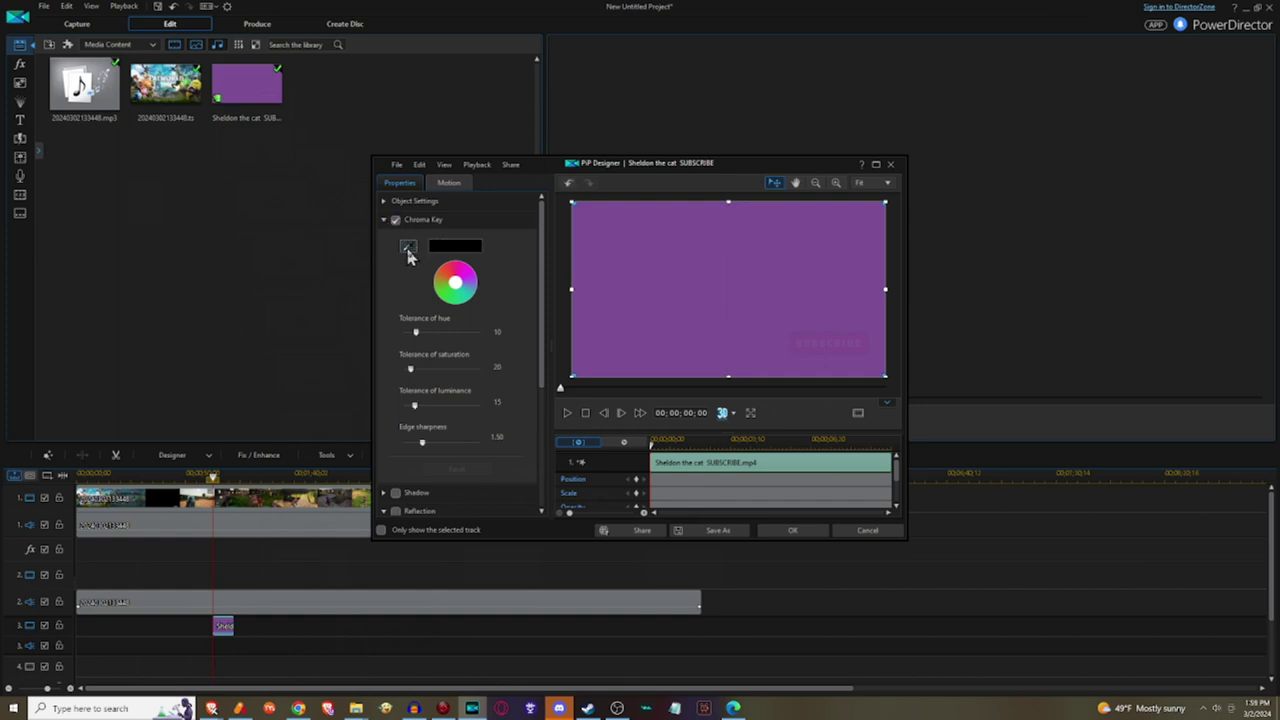
pyautogui.click(408, 249)
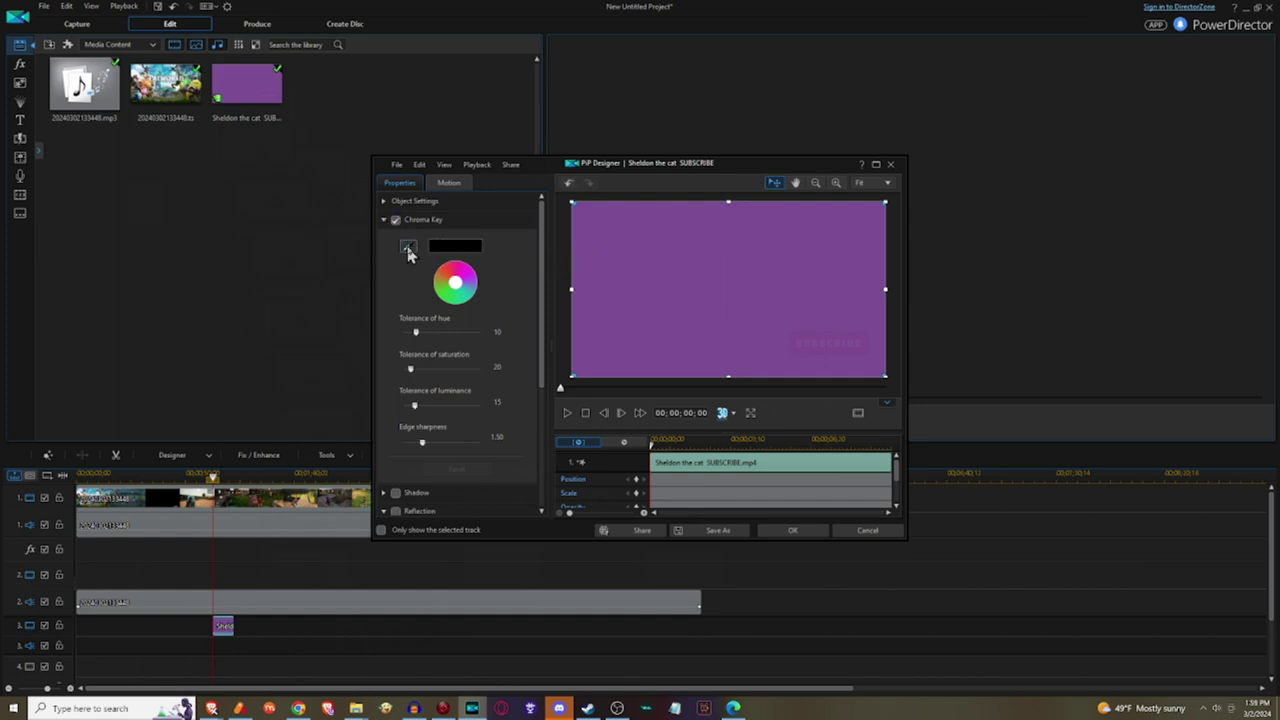
pyautogui.click(694, 273)
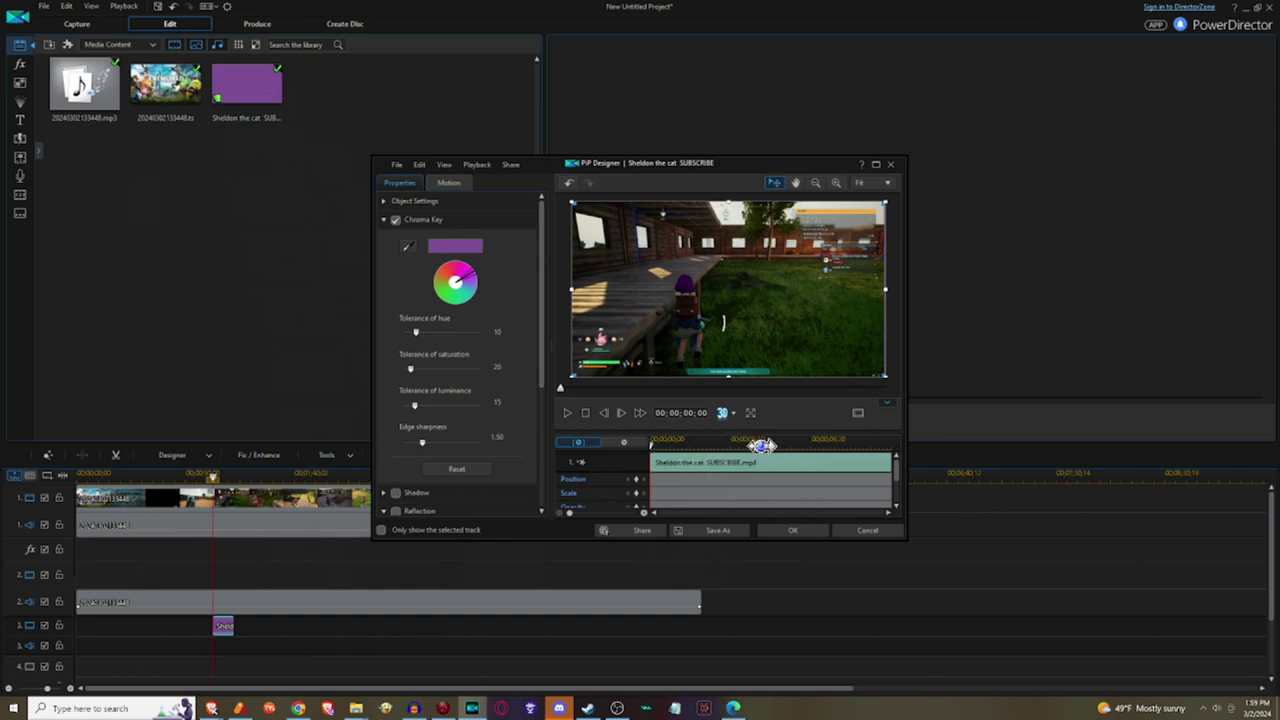
pyautogui.click(660, 446)
pyautogui.moveTo(659, 447); pyautogui.dragTo(840, 447)
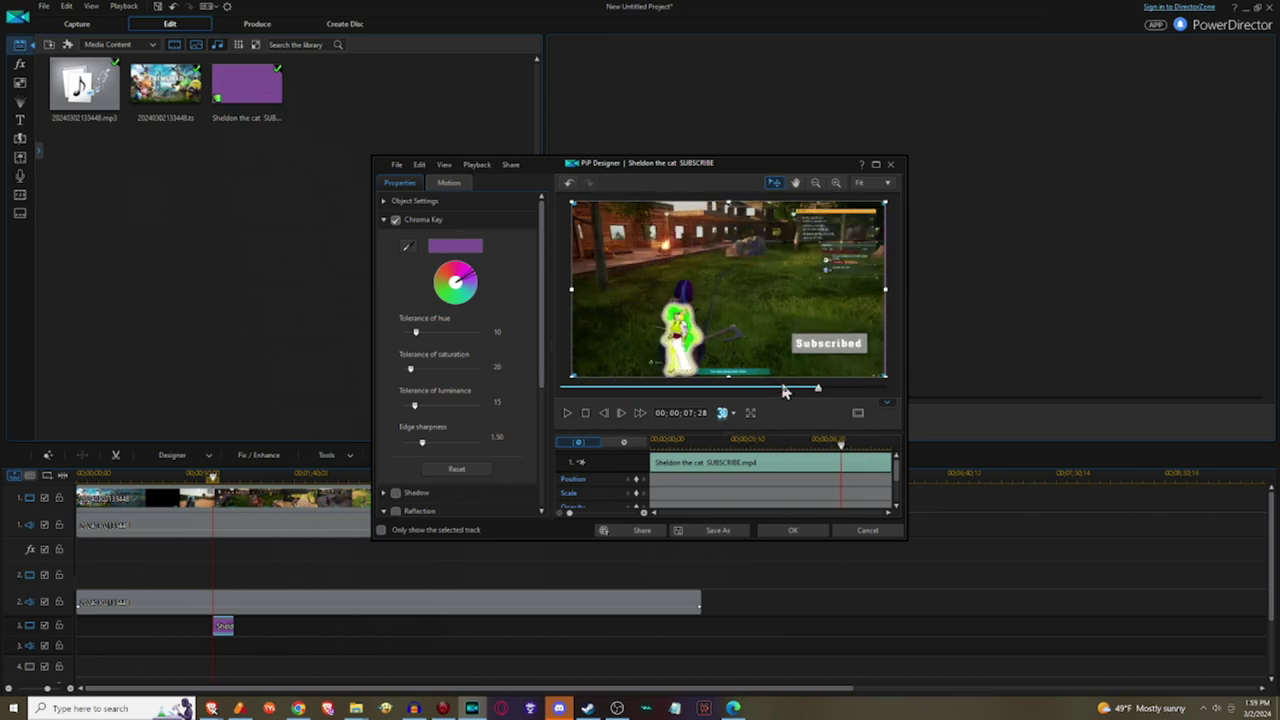
pyautogui.click(799, 531)
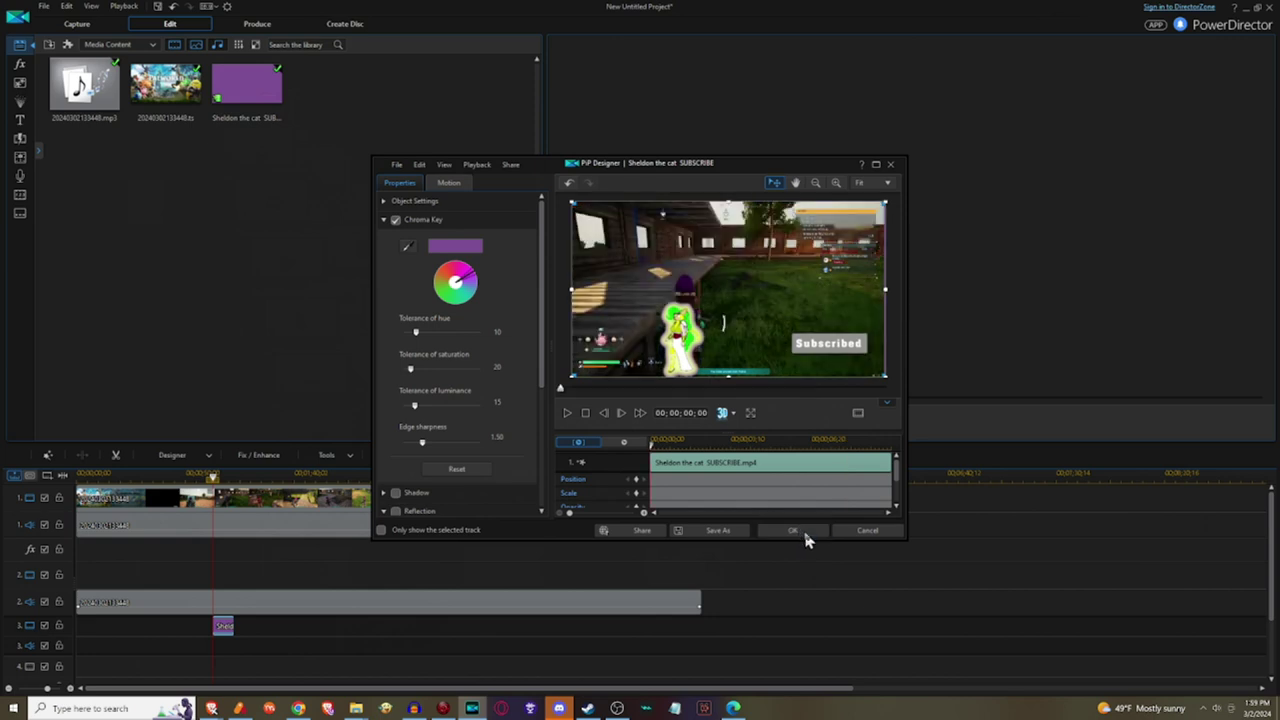
pyautogui.click(804, 529)
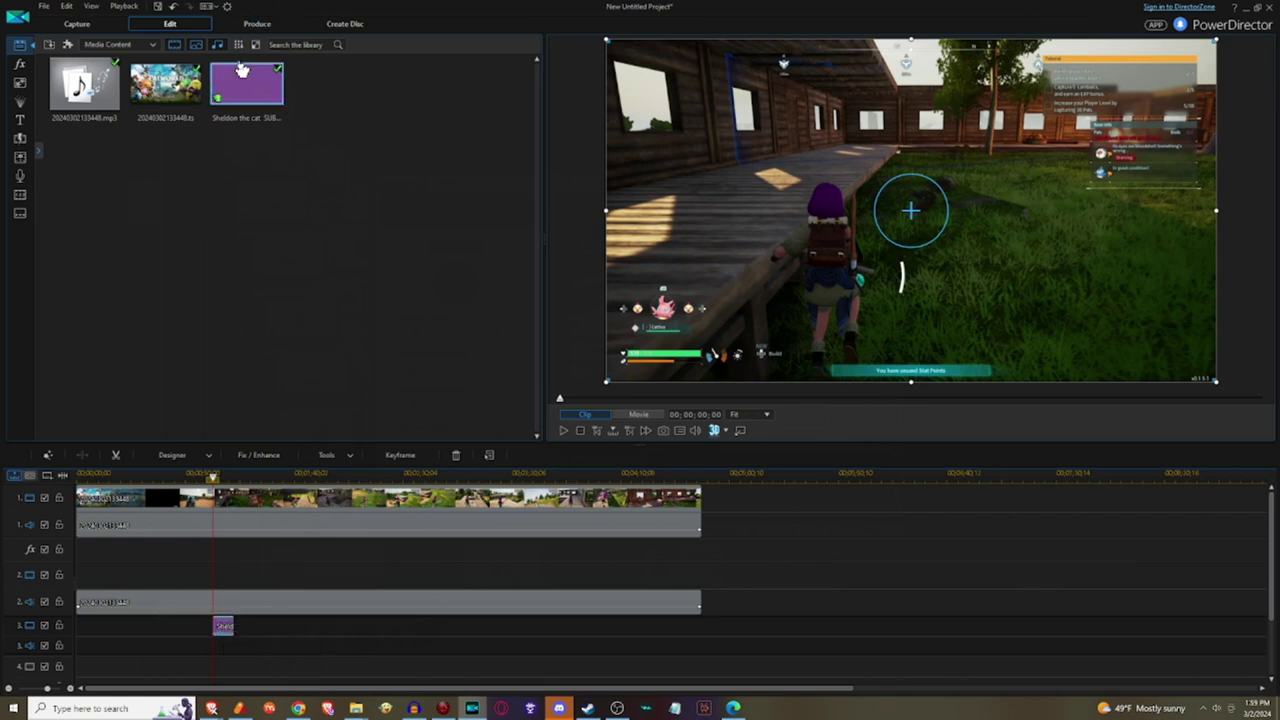
# Step: Paste a second Sheldon SUBSCRIBE copy on track 3 at about 02;37;13
pyautogui.moveTo(245, 86)
pyautogui.mouseDown()
pyautogui.moveTo(491, 517)
pyautogui.moveTo(489, 628)
pyautogui.moveTo(751, 632)
pyautogui.moveTo(345, 215)
pyautogui.moveTo(262, 72)
pyautogui.mouseUp()
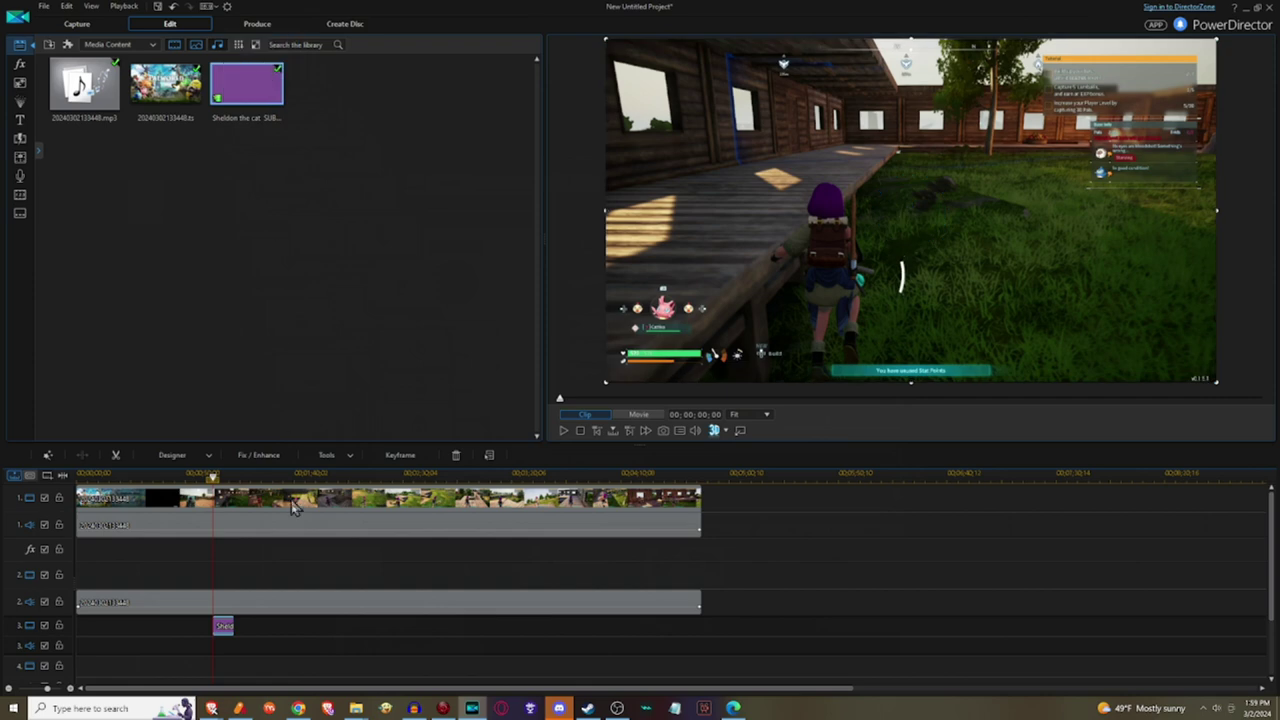
pyautogui.click(223, 628)
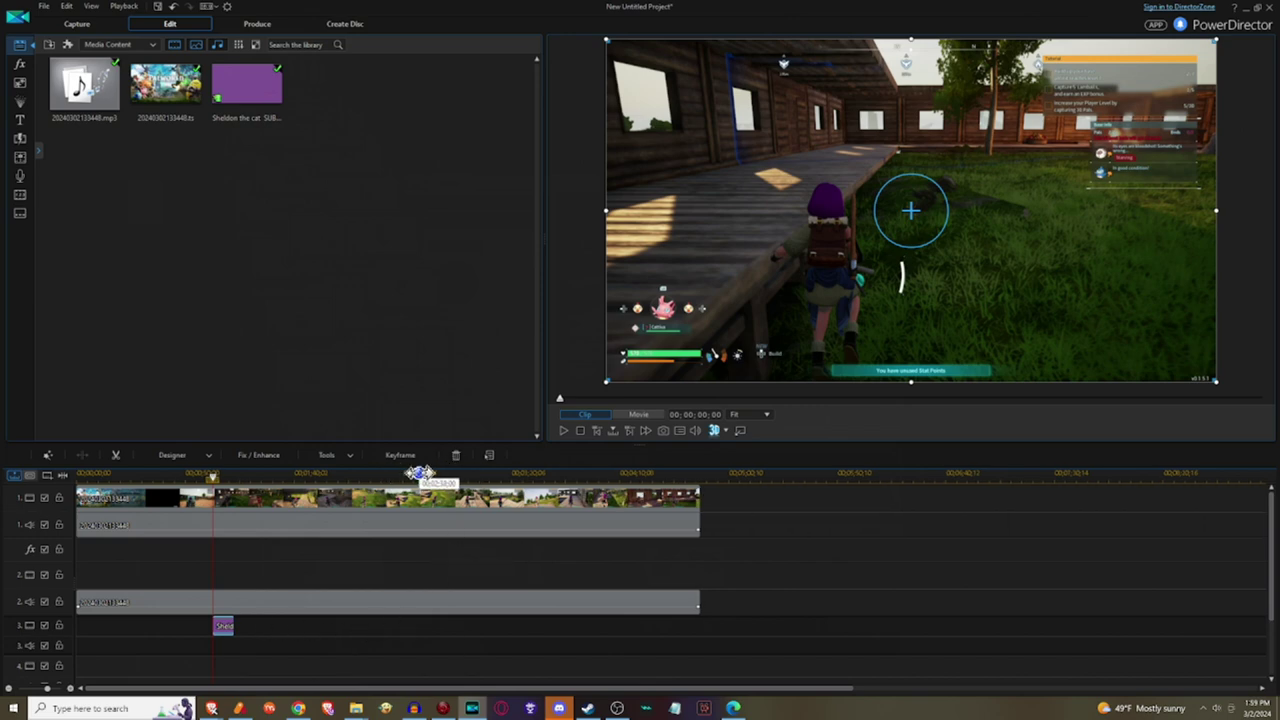
pyautogui.click(419, 473)
pyautogui.click(421, 515)
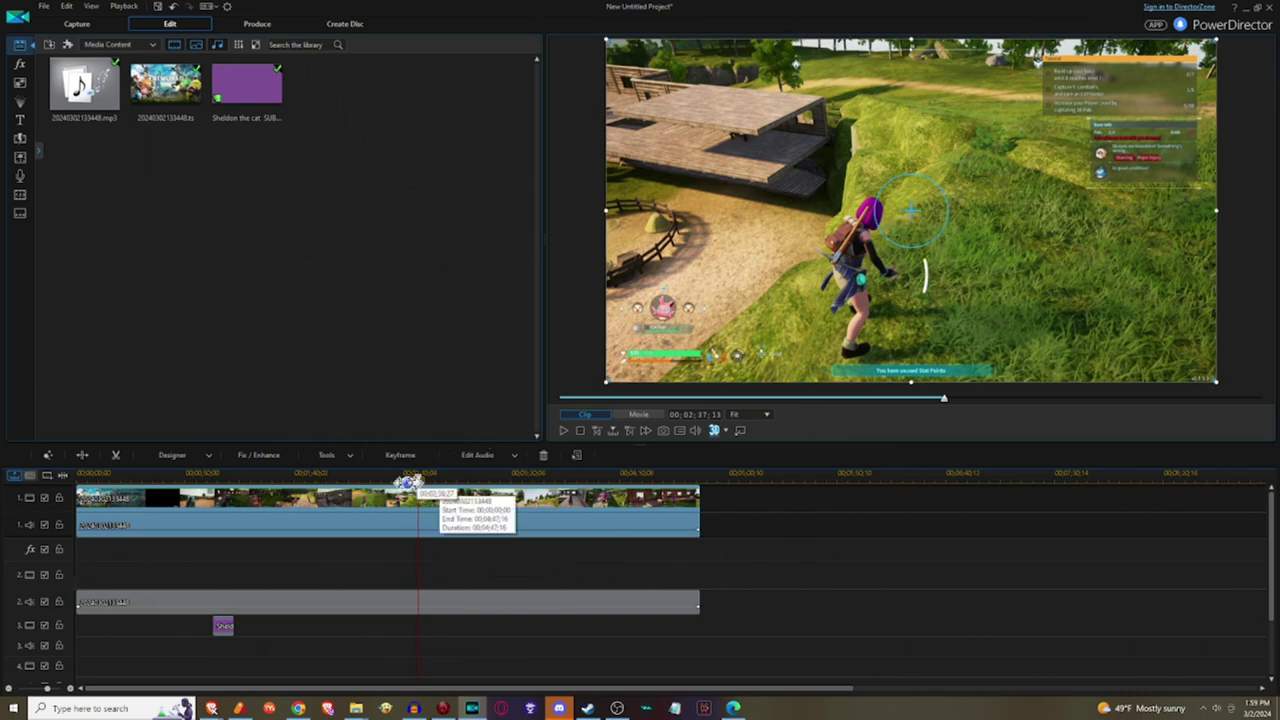
pyautogui.click(44, 497)
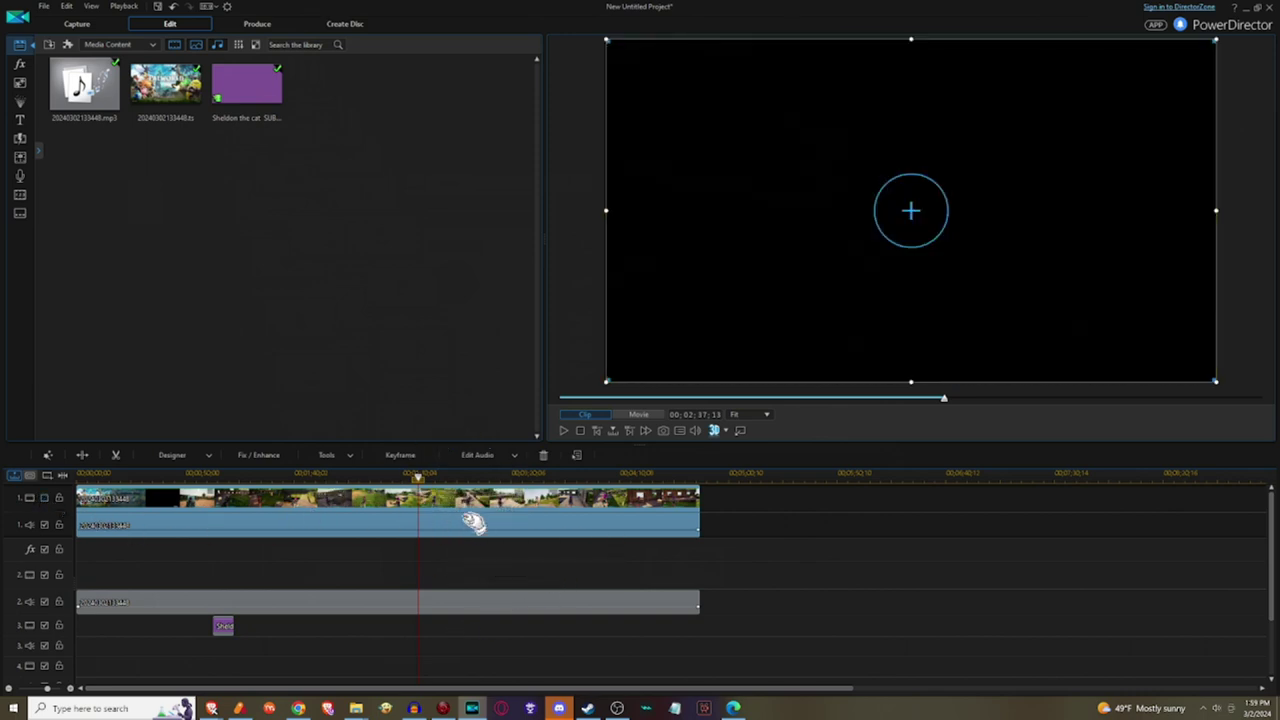
pyautogui.click(424, 632)
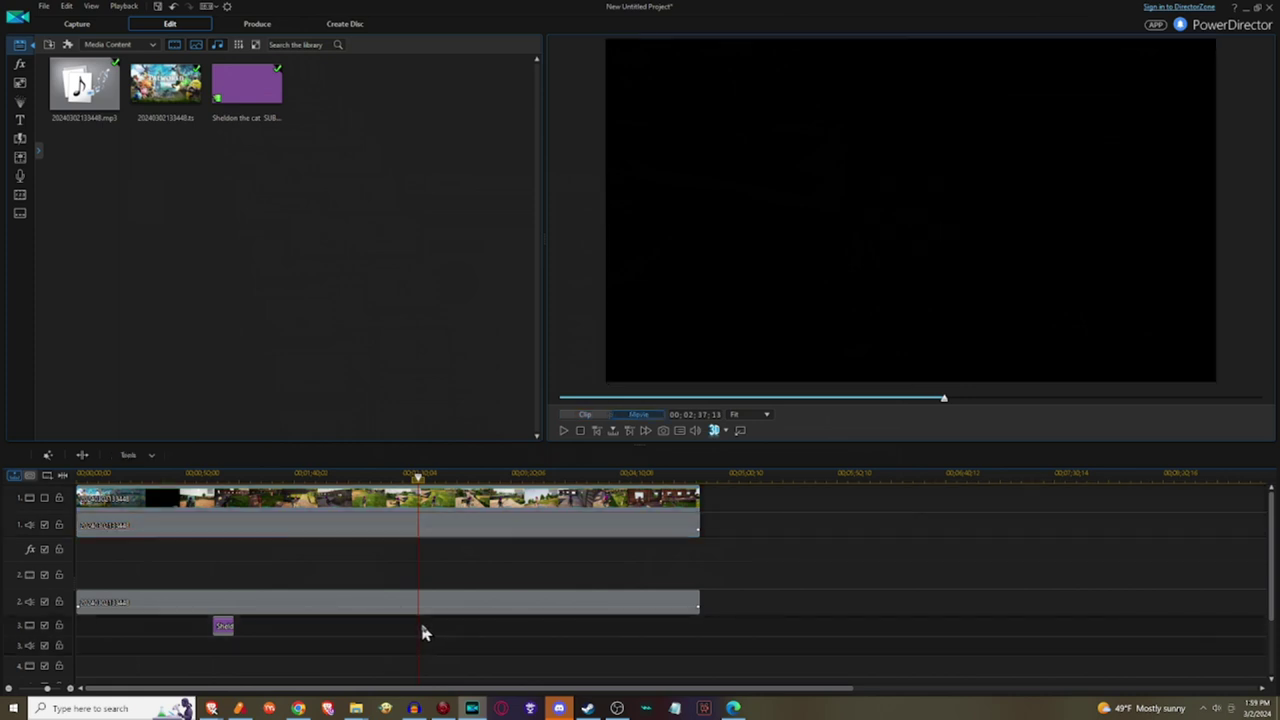
pyautogui.hotkey('ctrl', 'v')
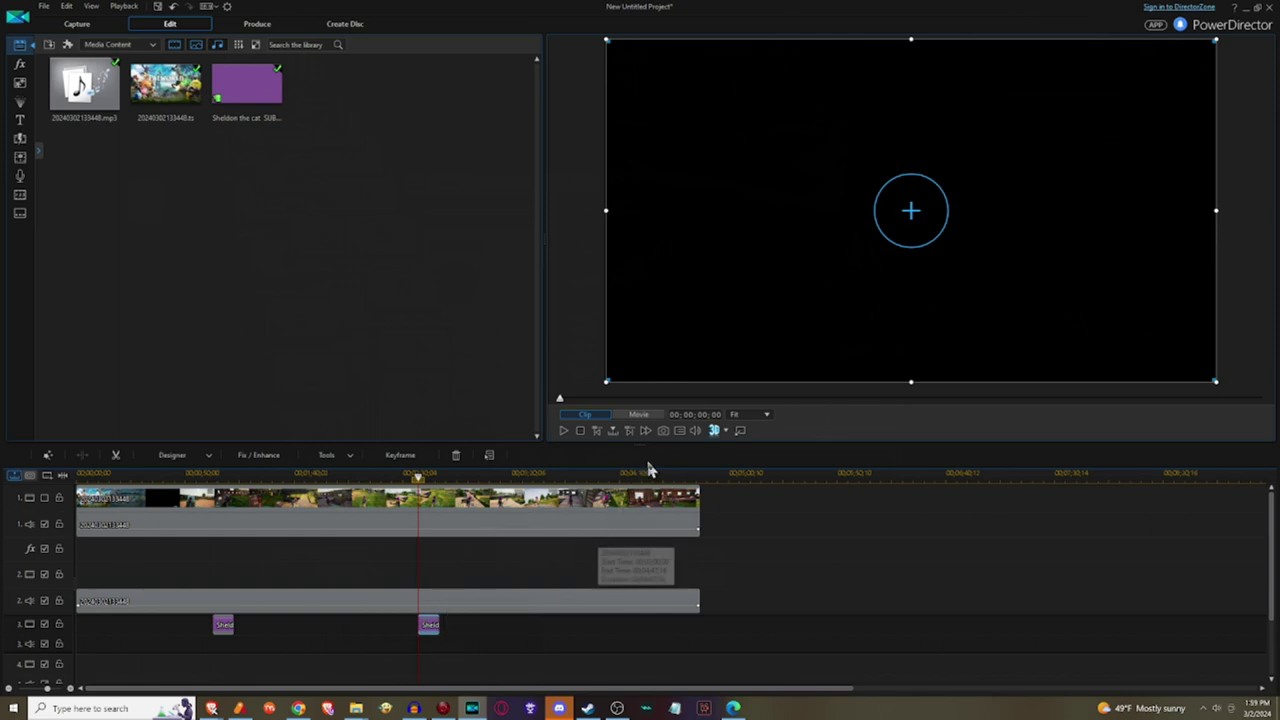
# Step: Move the playhead near 4:01 and clear the clip selection
pyautogui.click(601, 473)
pyautogui.click(600, 520)
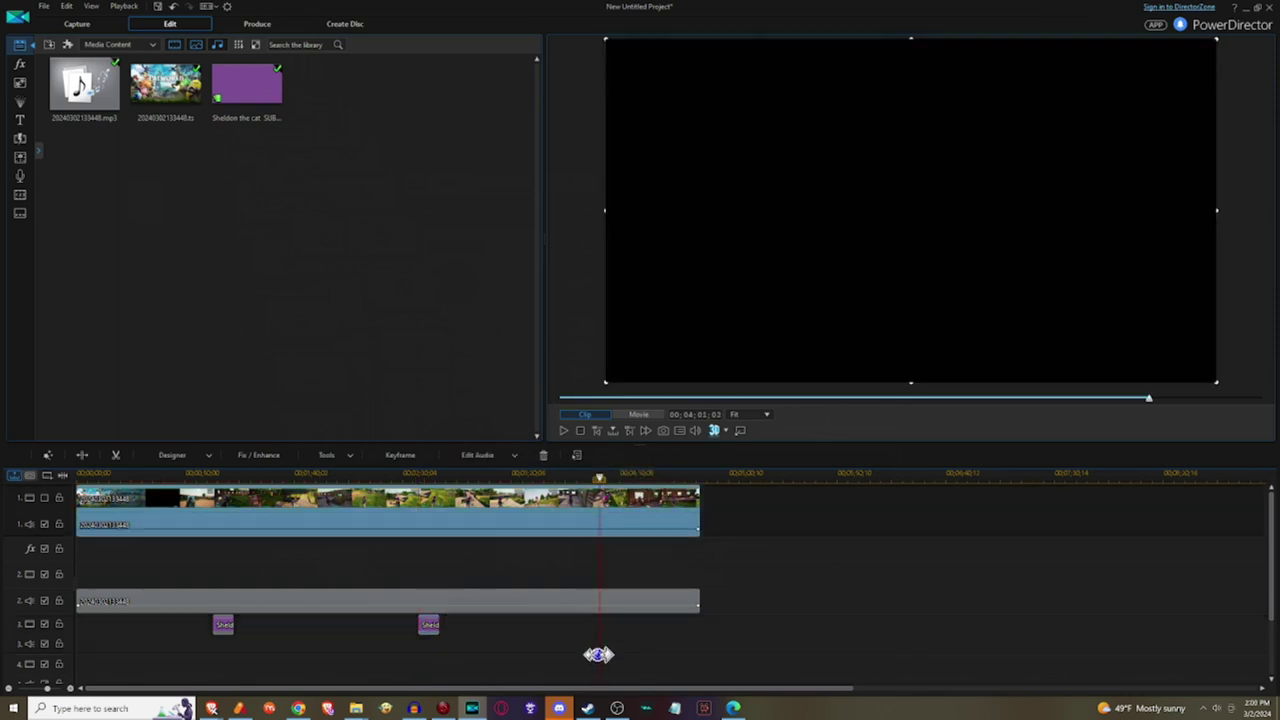
pyautogui.click(609, 632)
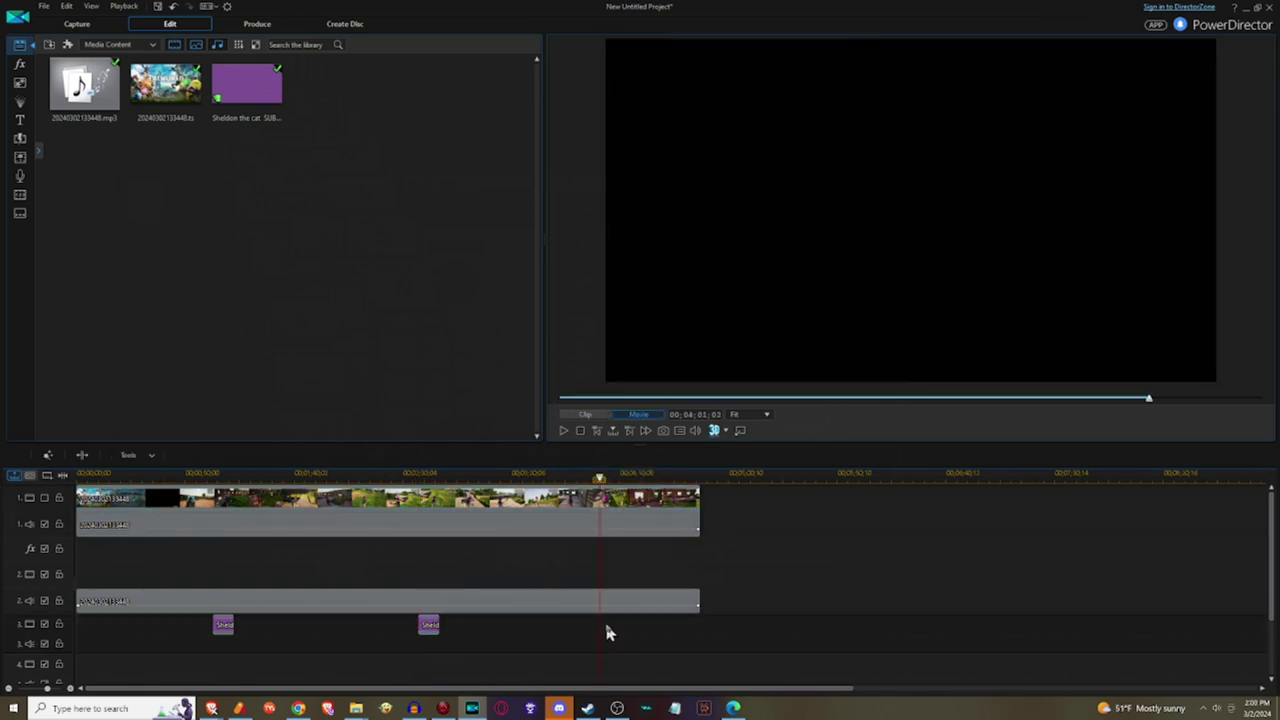
pyautogui.hotkey('ctrl', 'v')
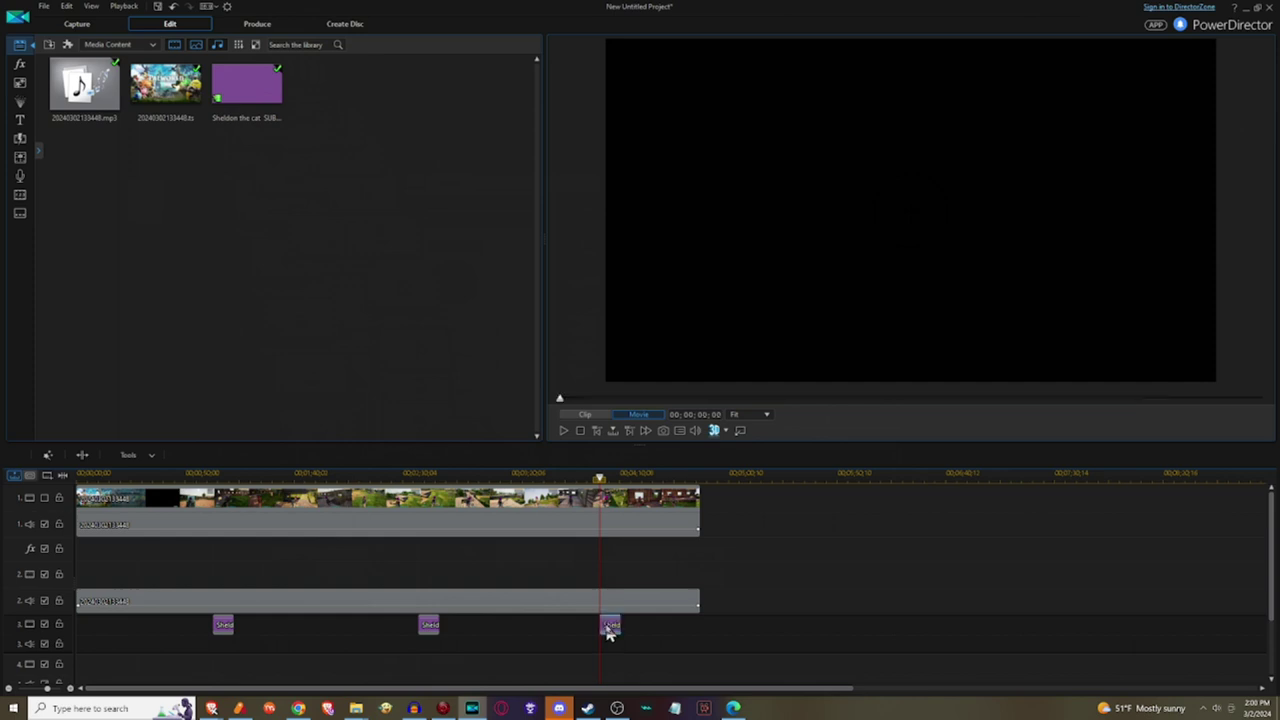
pyautogui.press('space')
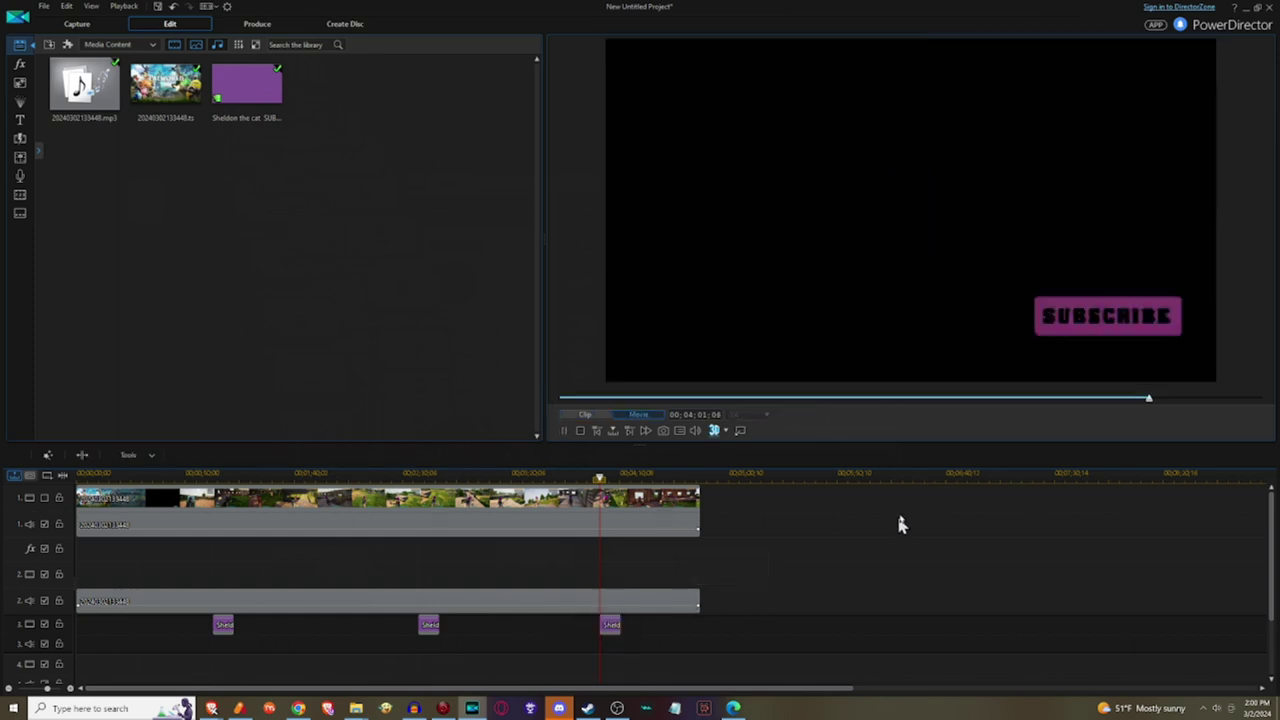
pyautogui.press('space')
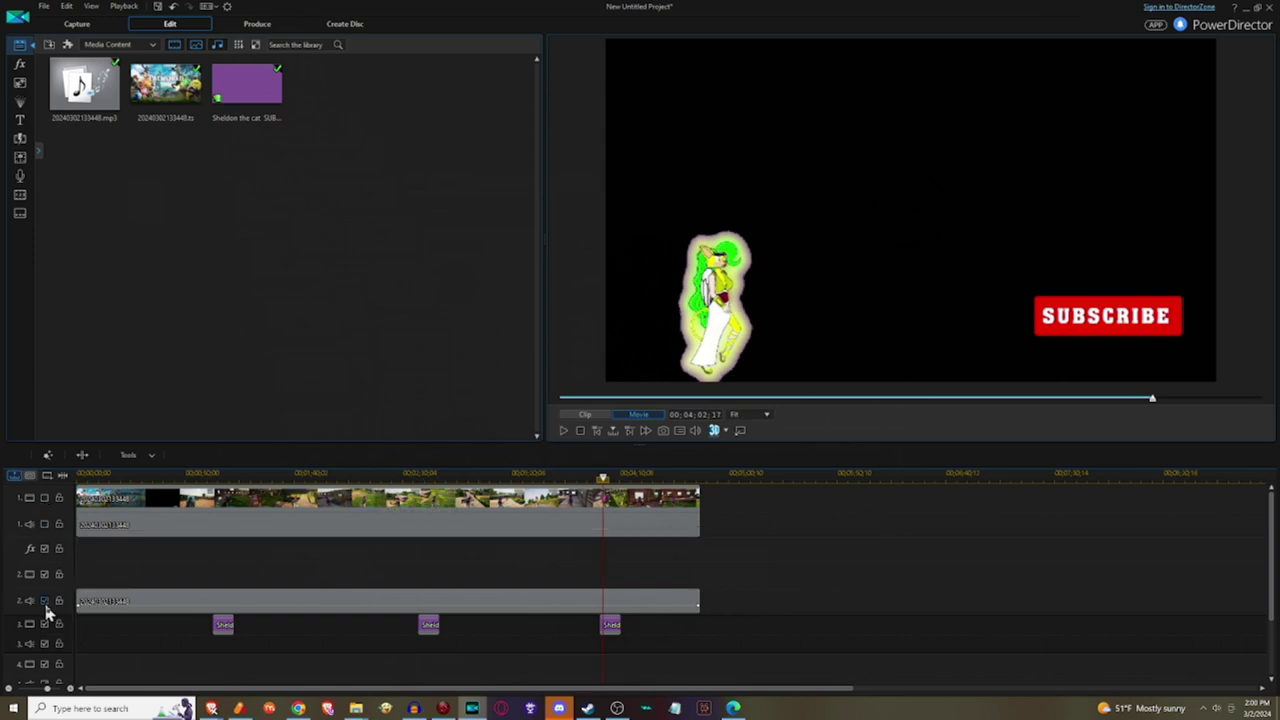
pyautogui.press('space')
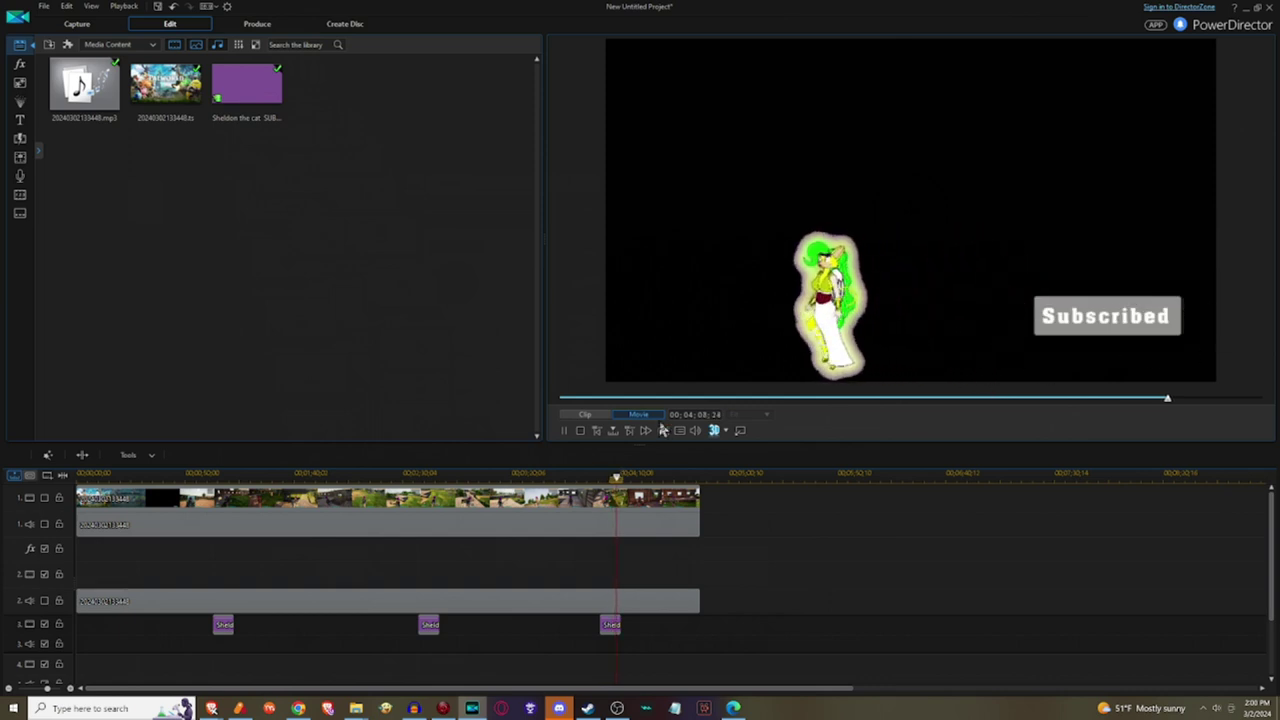
pyautogui.press('space')
pyautogui.click(720, 482)
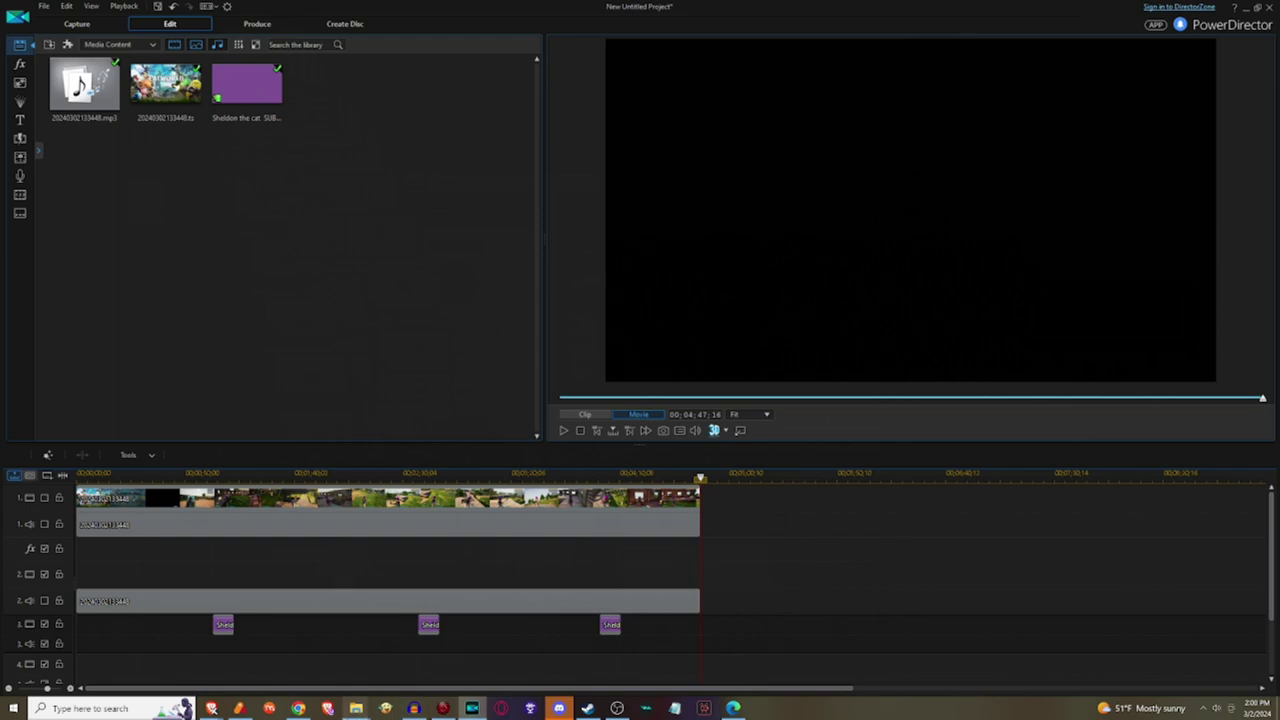
# Step: Drag And Video.mp4 from the PowerDirector 15.0 folder into the media library
pyautogui.moveTo(357, 712)
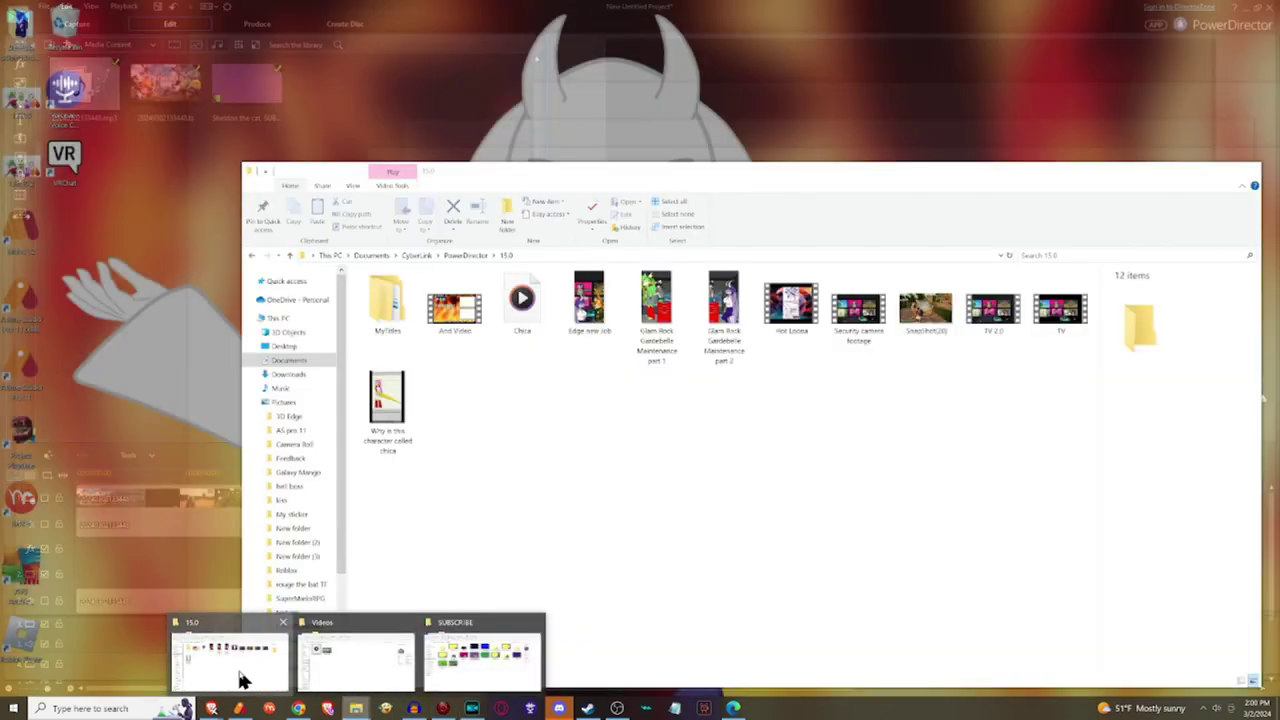
pyautogui.click(380, 675)
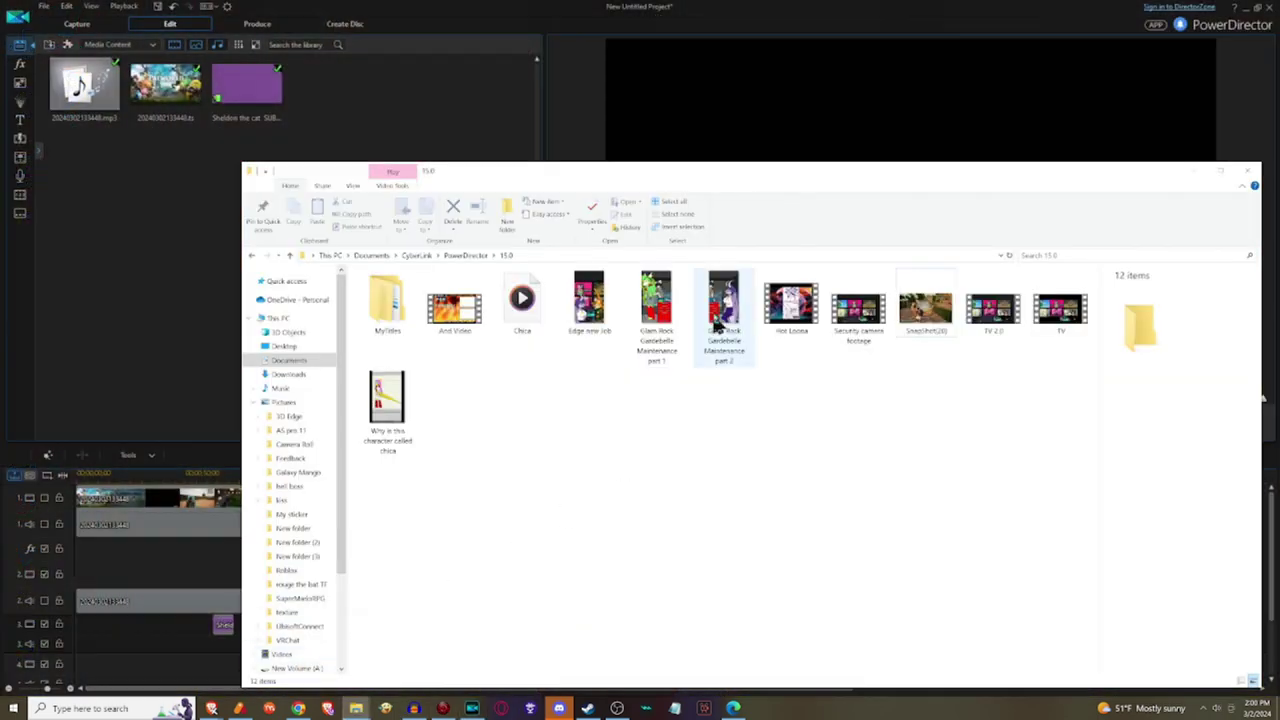
pyautogui.click(457, 320)
pyautogui.moveTo(457, 318); pyautogui.dragTo(182, 302)
pyautogui.click(159, 285)
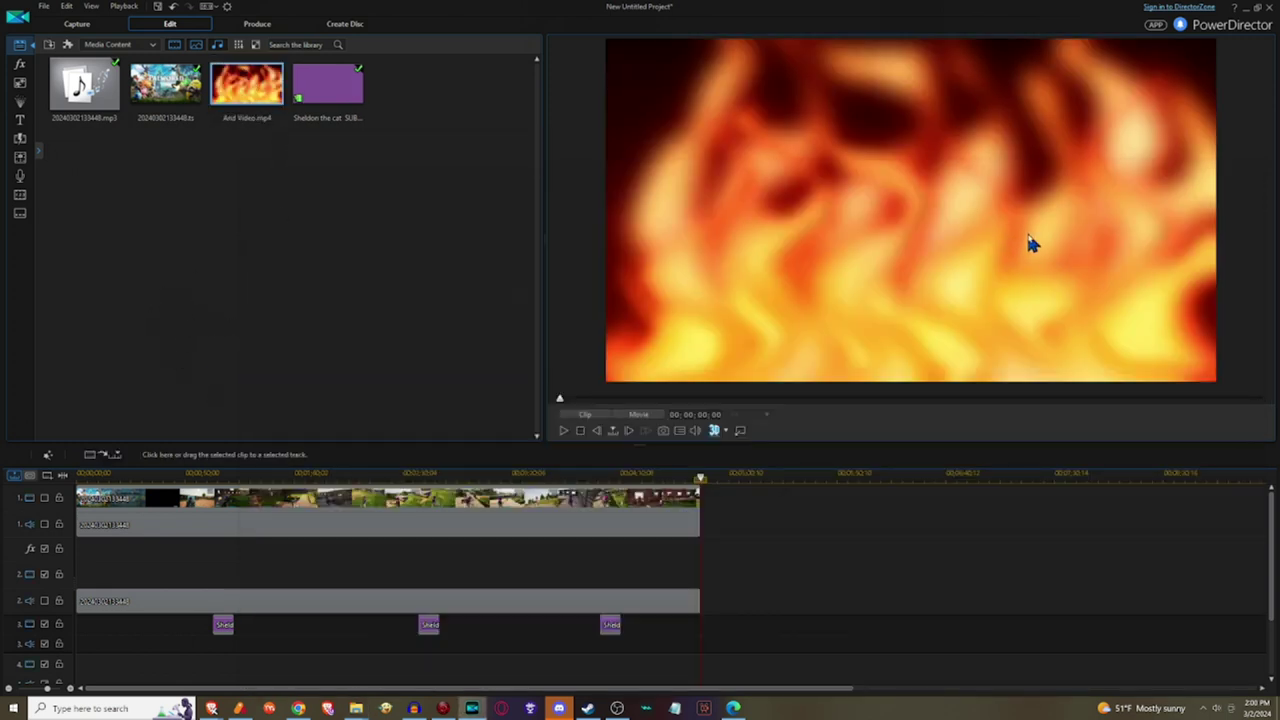
# Step: Place And Video.mp4 after the gameplay on track 1, rewind to 00:00, and re-enable track 1 video
pyautogui.moveTo(230, 80)
pyautogui.mouseDown()
pyautogui.moveTo(760, 420)
pyautogui.moveTo(723, 517)
pyautogui.moveTo(705, 525)
pyautogui.mouseUp()
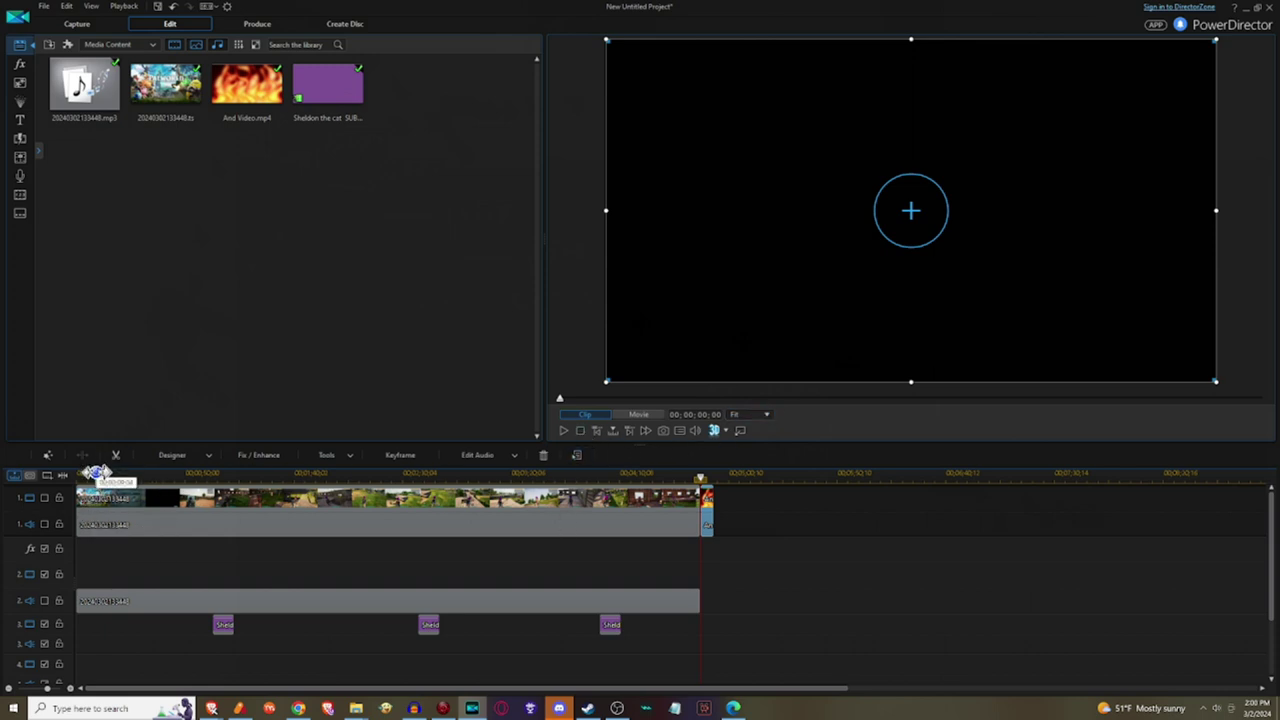
pyautogui.click(96, 473)
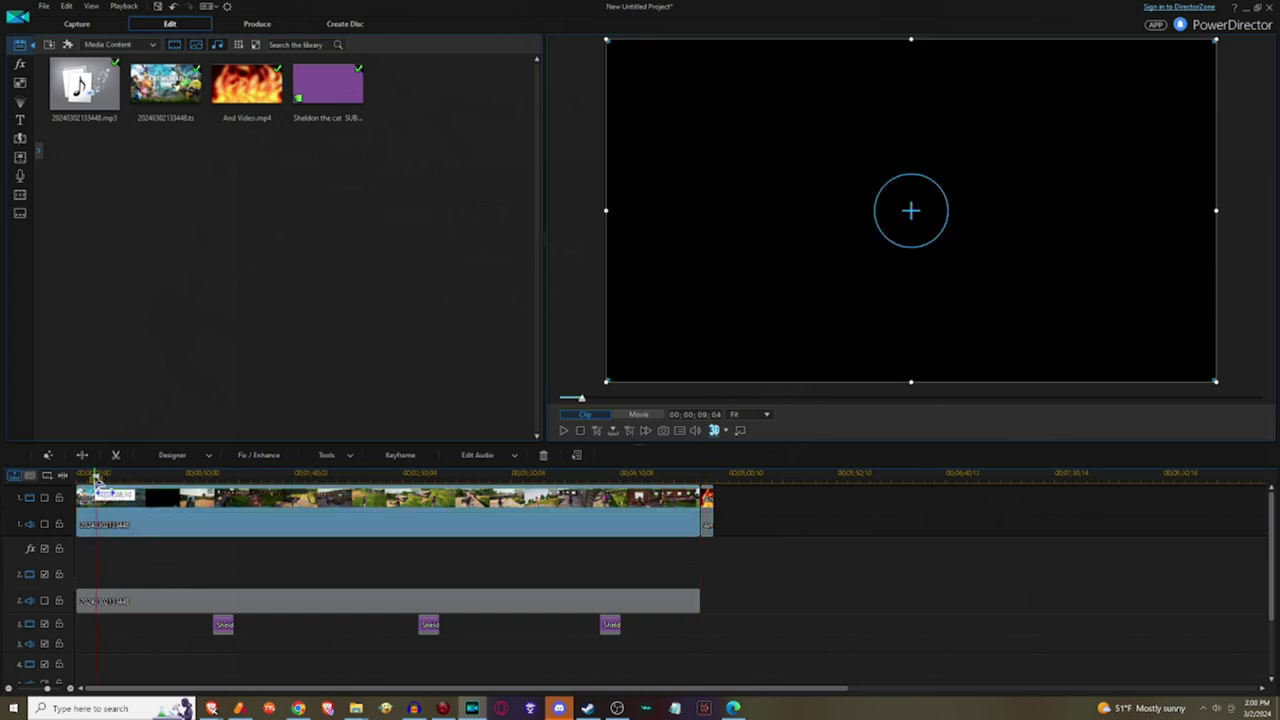
pyautogui.moveTo(96, 478); pyautogui.dragTo(46, 480)
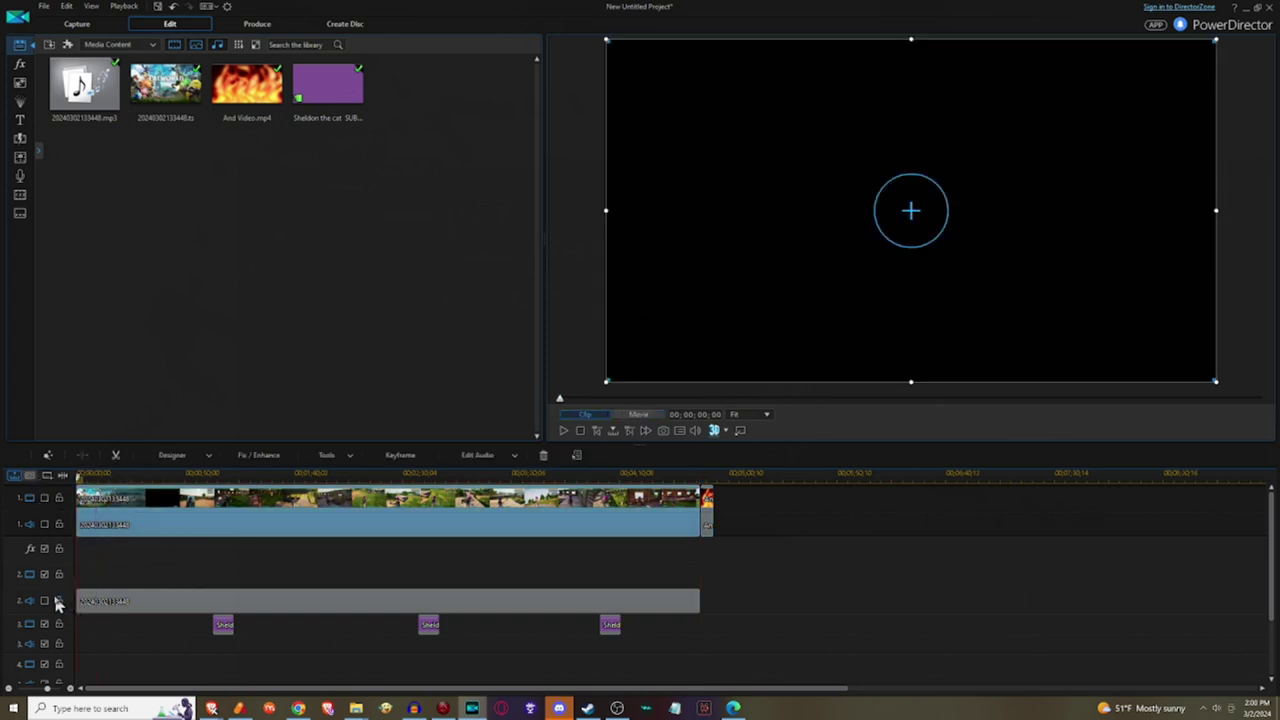
pyautogui.click(45, 500)
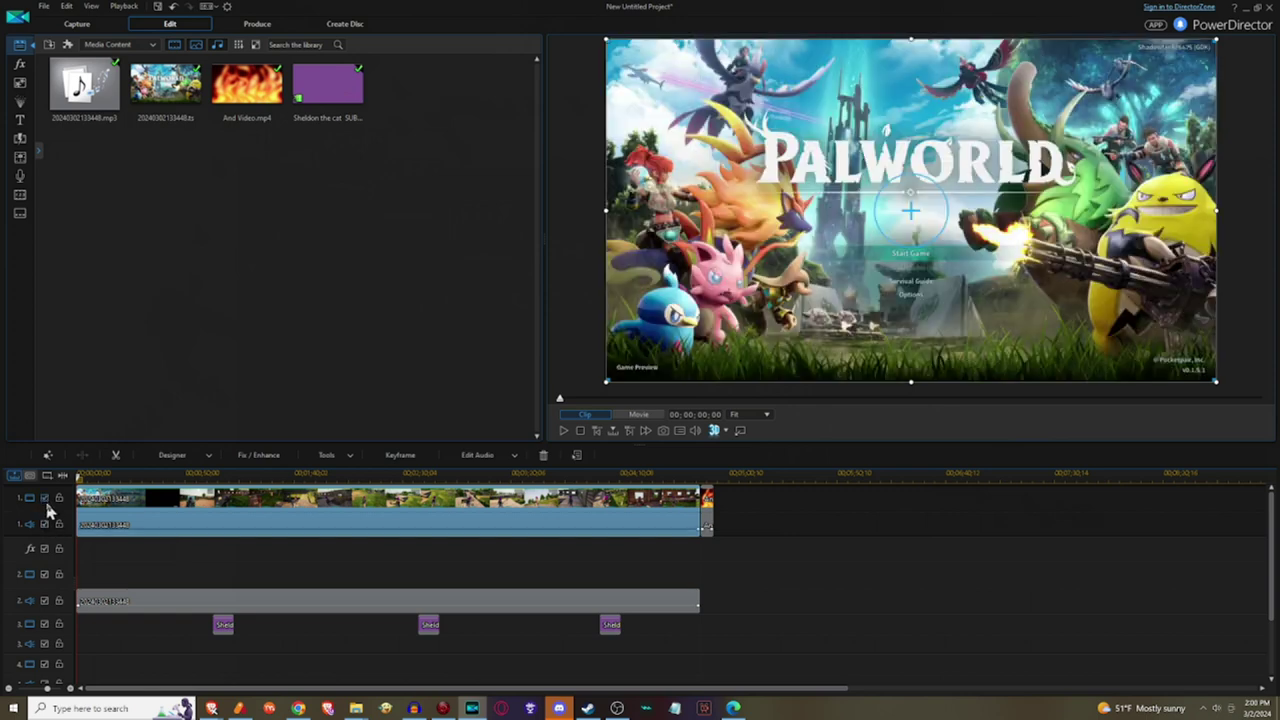
# Step: On the Produce page, choose H.264 AVC with the MPEG-4 1920 x 1080/24p (16 Mbps) profile
pyautogui.click(257, 24)
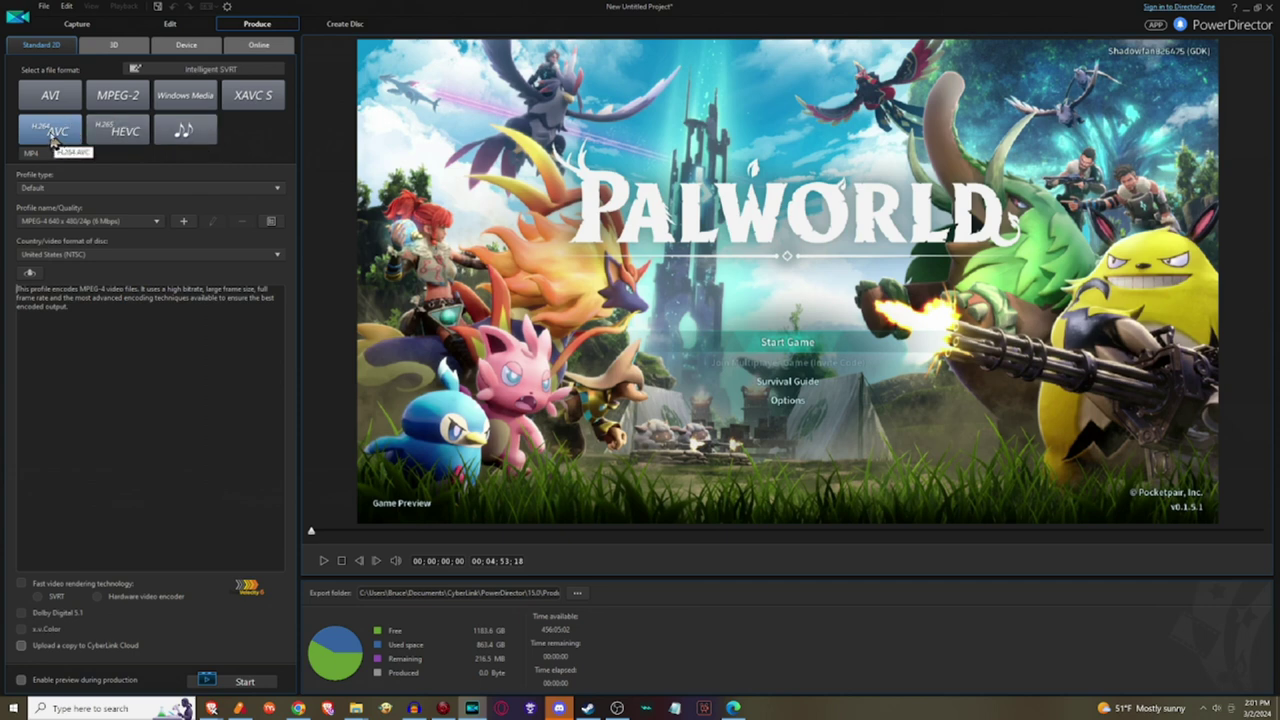
pyautogui.click(97, 221)
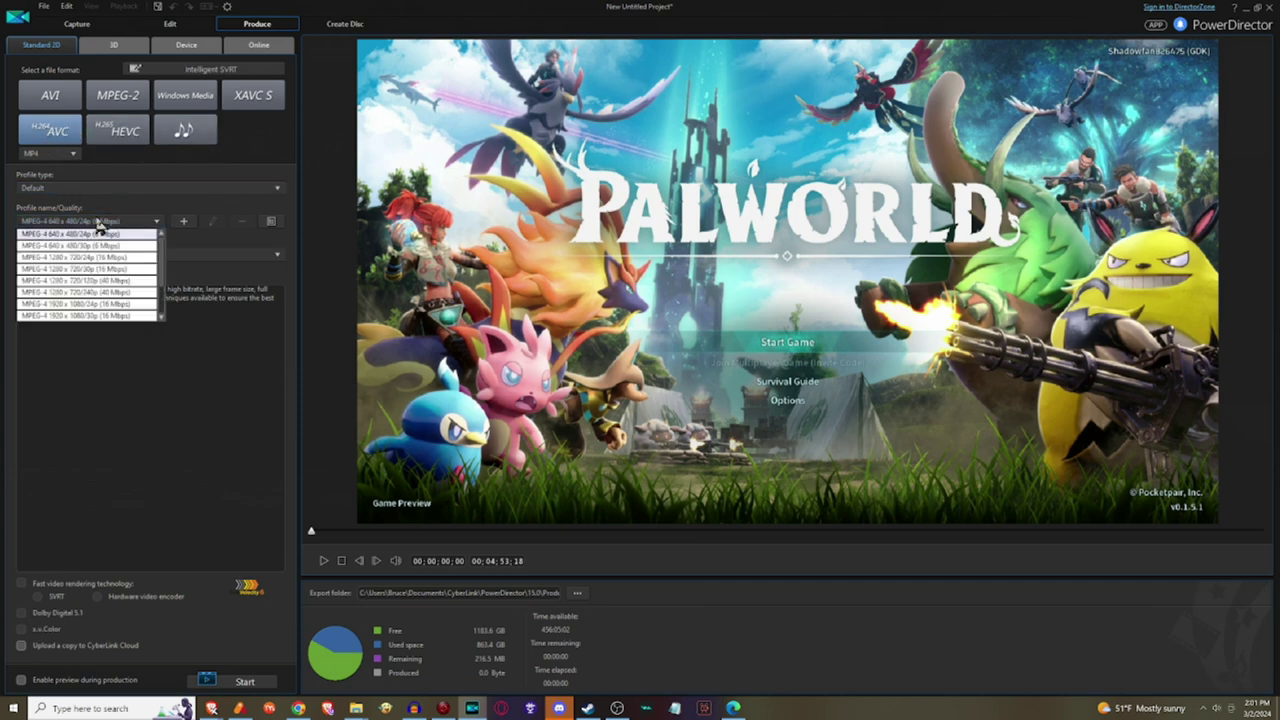
pyautogui.click(101, 316)
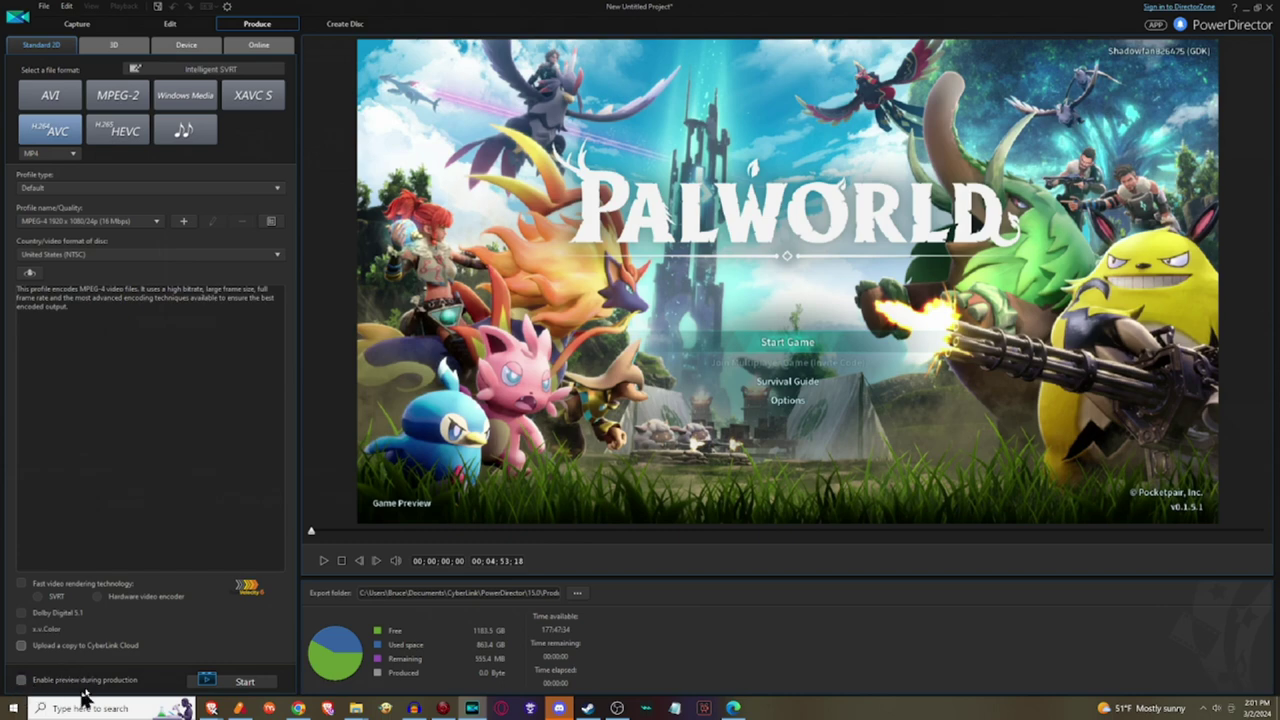
pyautogui.click(580, 593)
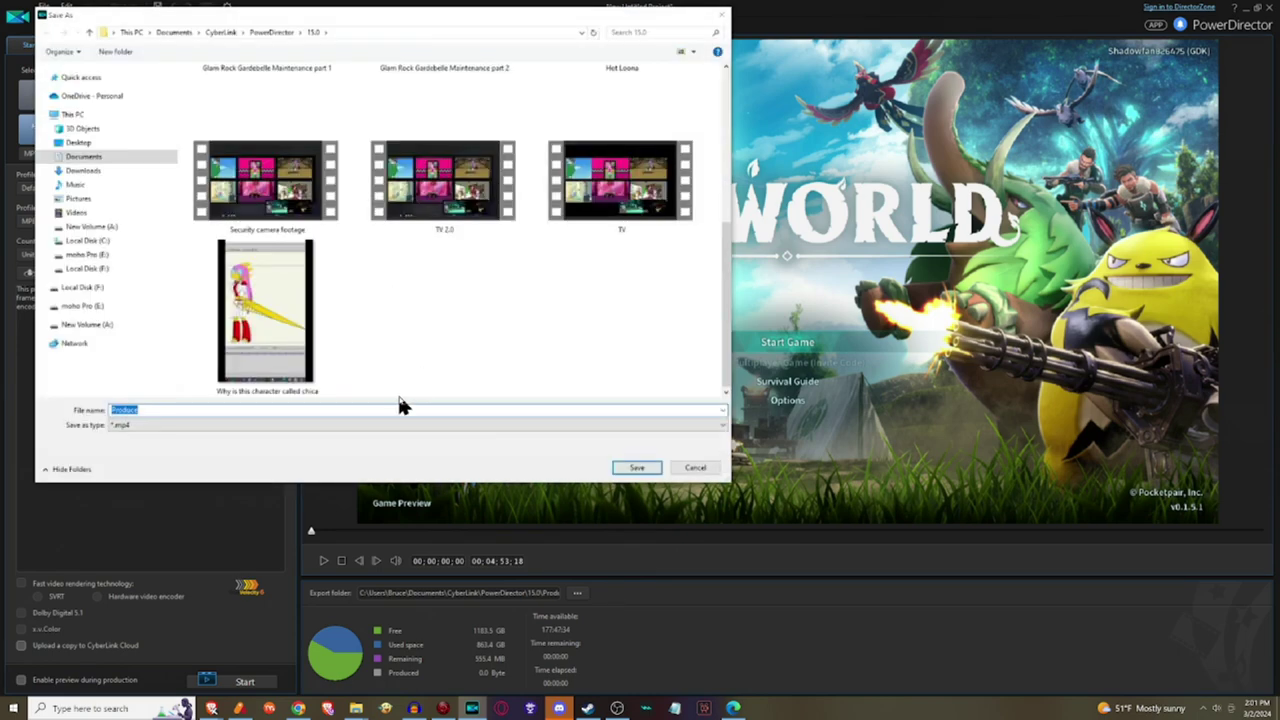
# Step: Save the export as 'Produce' in the 15.0 folder
pyautogui.scroll(2, 440, 377)
pyautogui.scroll(-2, 443, 378)
pyautogui.click(177, 410)
pyautogui.click(638, 470)
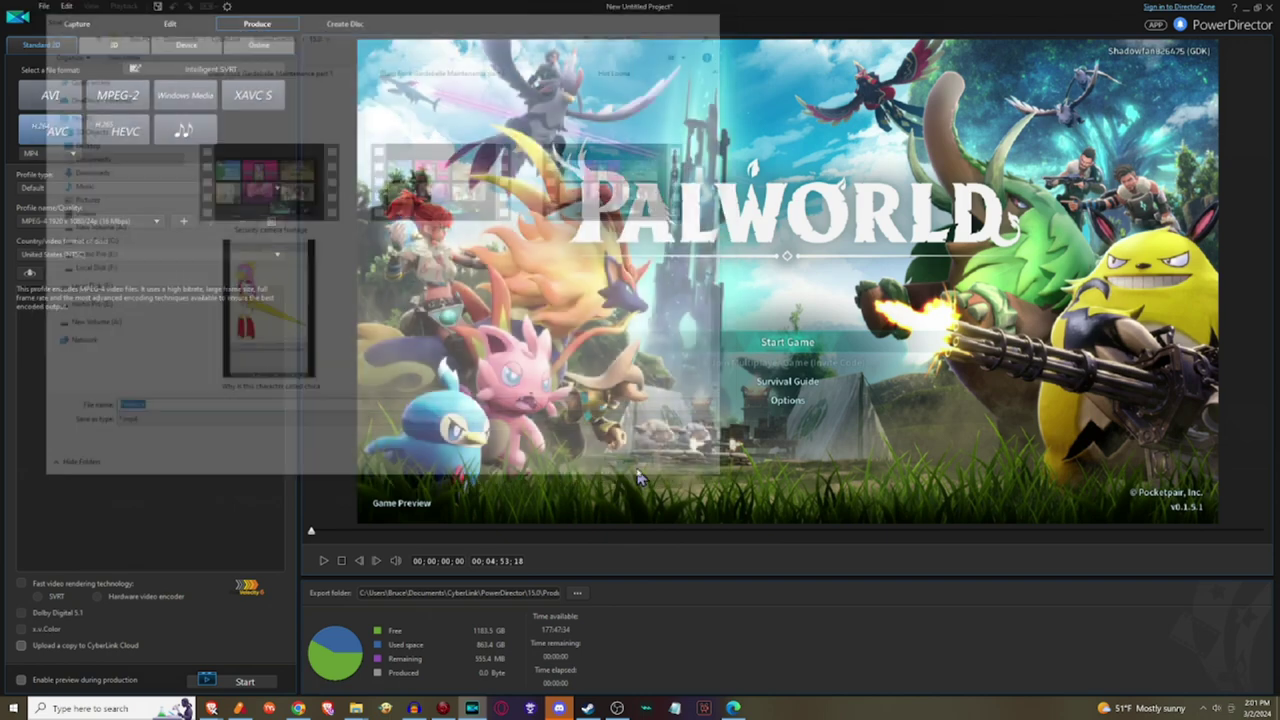